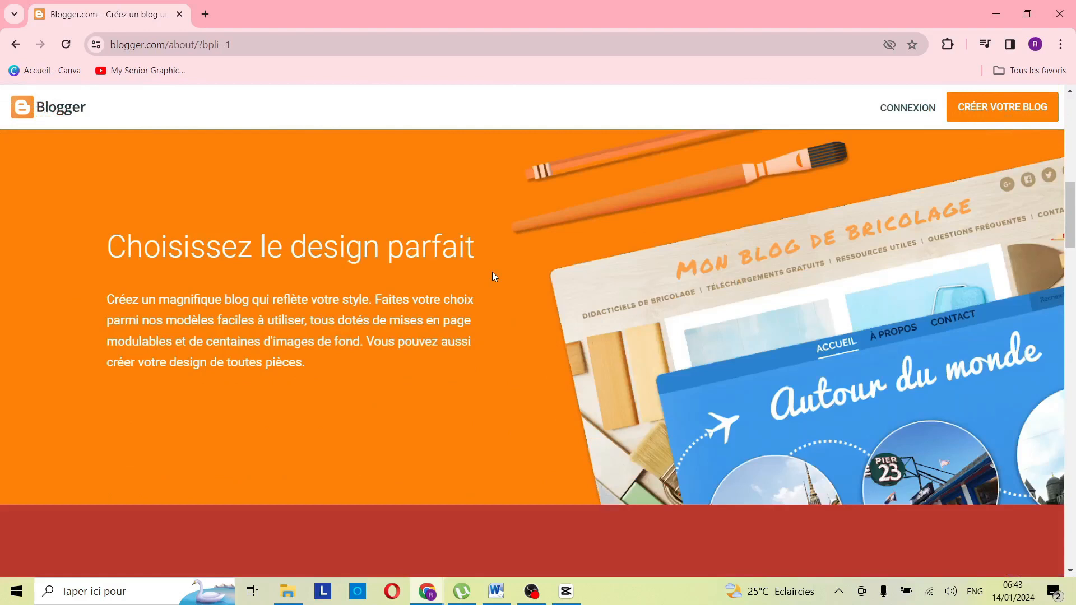
Step: Look through the Blogger presentation page, covering its sections on design, domain, earnings, readership and saving memories
scroll(491, 308, up, 5)
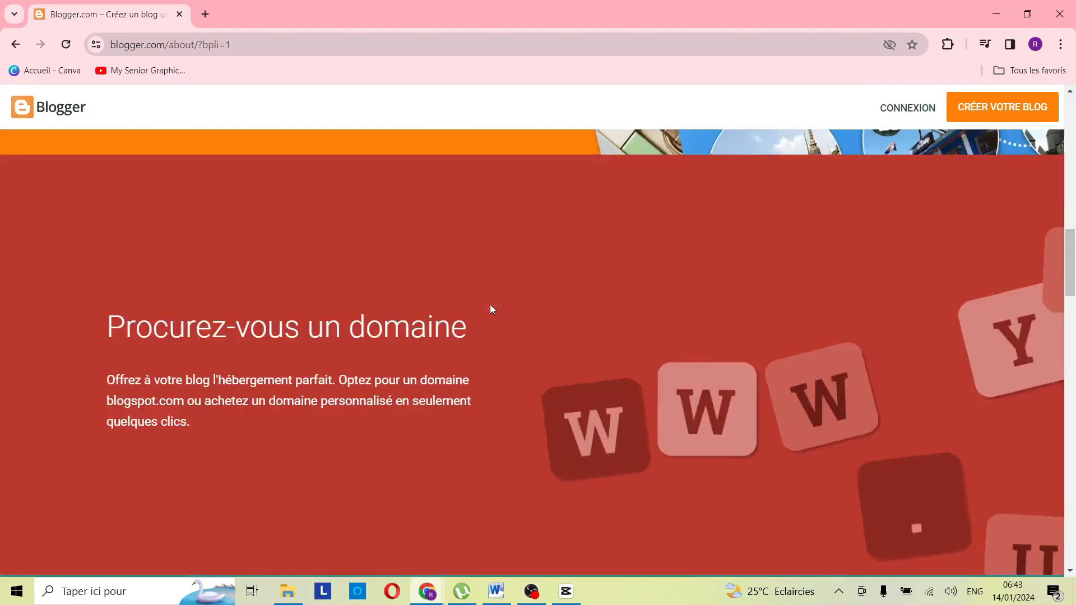
scroll(490, 305, up, 7)
scroll(490, 304, down, 14)
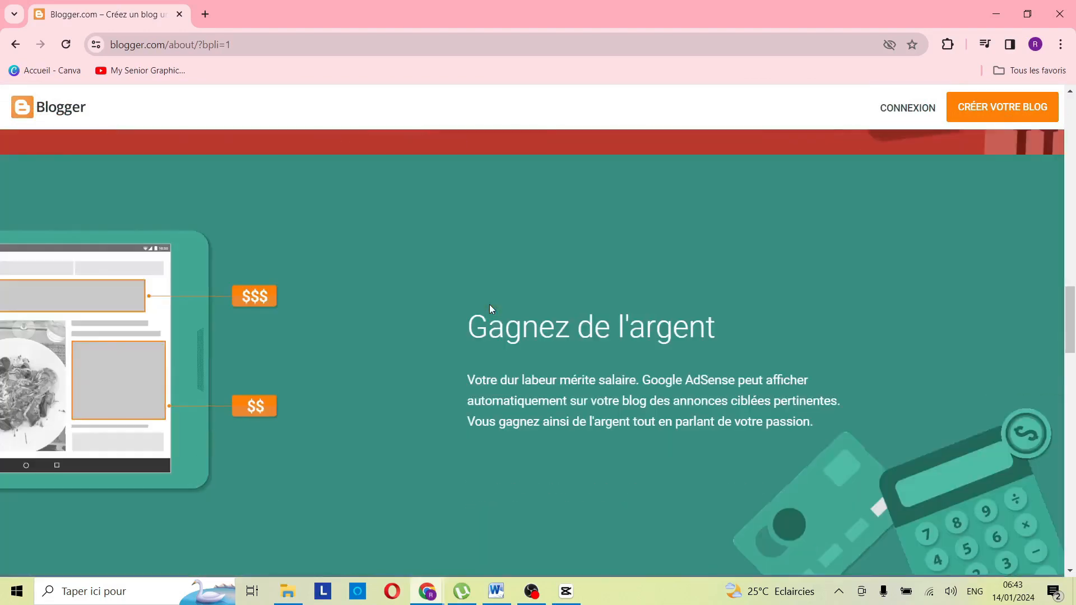
scroll(489, 309, down, 4)
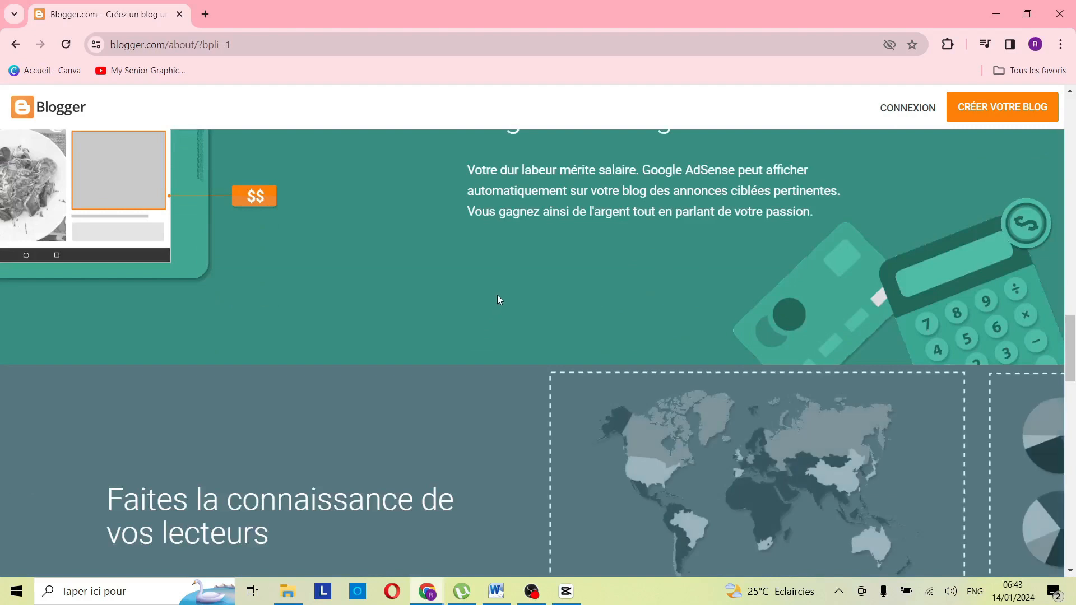
scroll(501, 320, down, 2)
scroll(500, 335, up, 11)
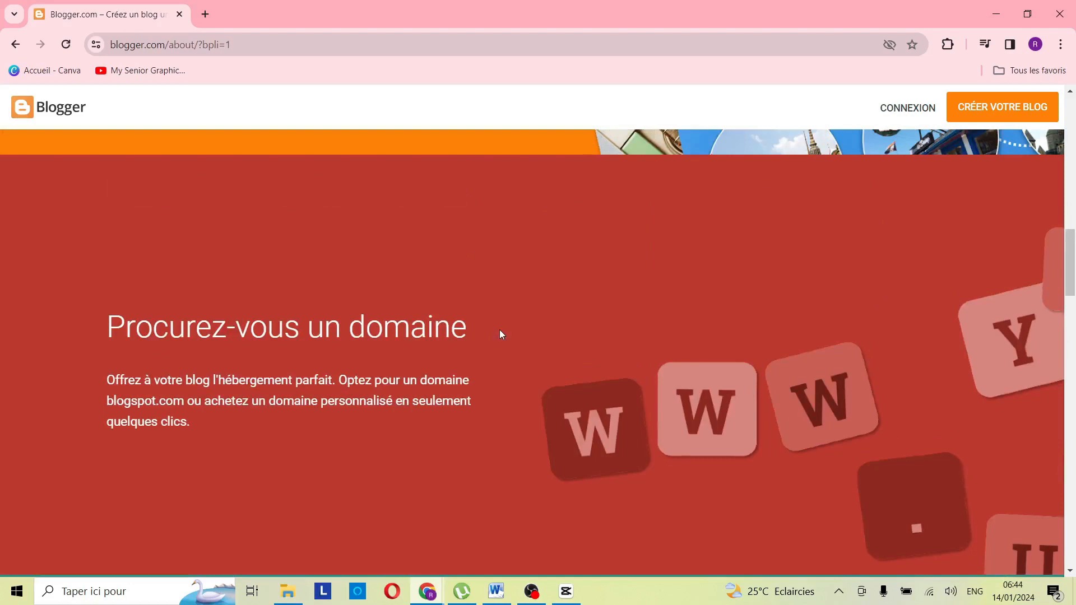
scroll(500, 331, down, 5)
scroll(499, 332, up, 7)
scroll(500, 337, down, 3)
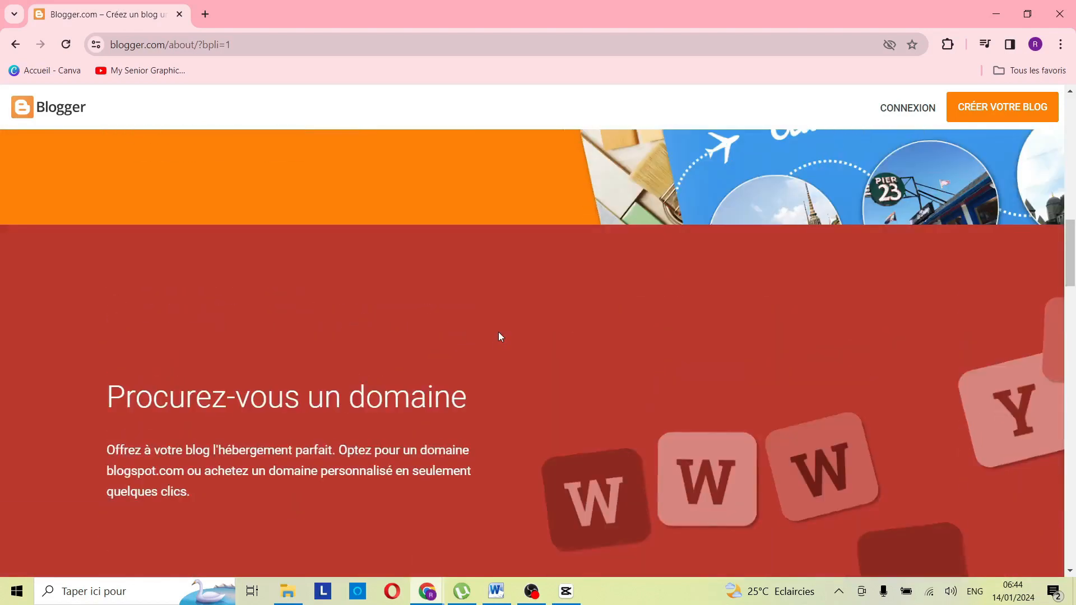
scroll(498, 339, down, 3)
scroll(501, 340, up, 7)
scroll(501, 339, down, 7)
scroll(502, 341, down, 5)
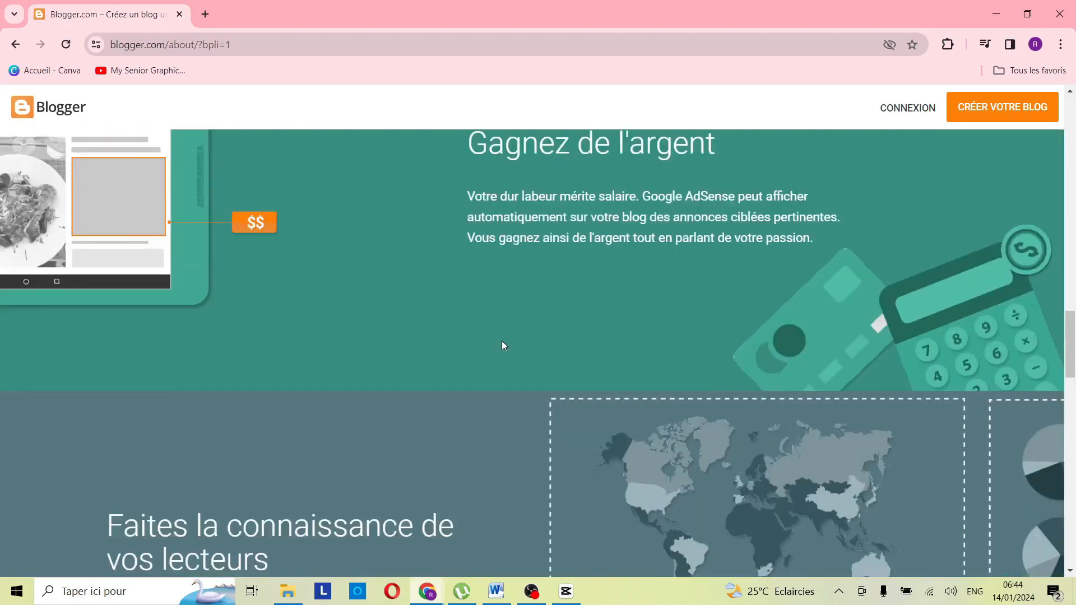
scroll(502, 341, up, 5)
scroll(504, 341, down, 5)
scroll(505, 342, down, 5)
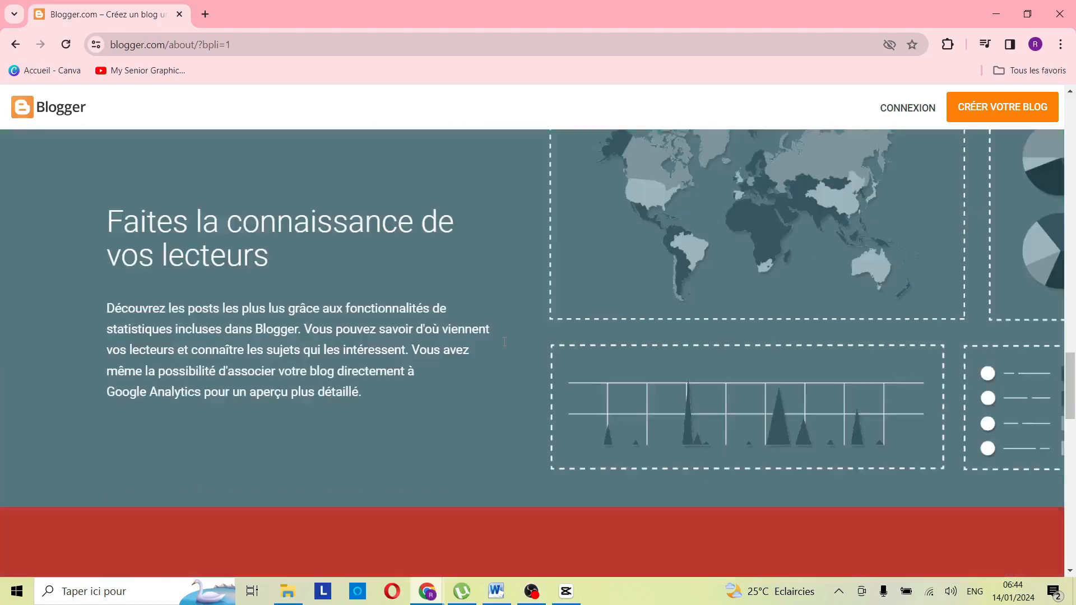
scroll(505, 342, up, 15)
scroll(504, 343, up, 3)
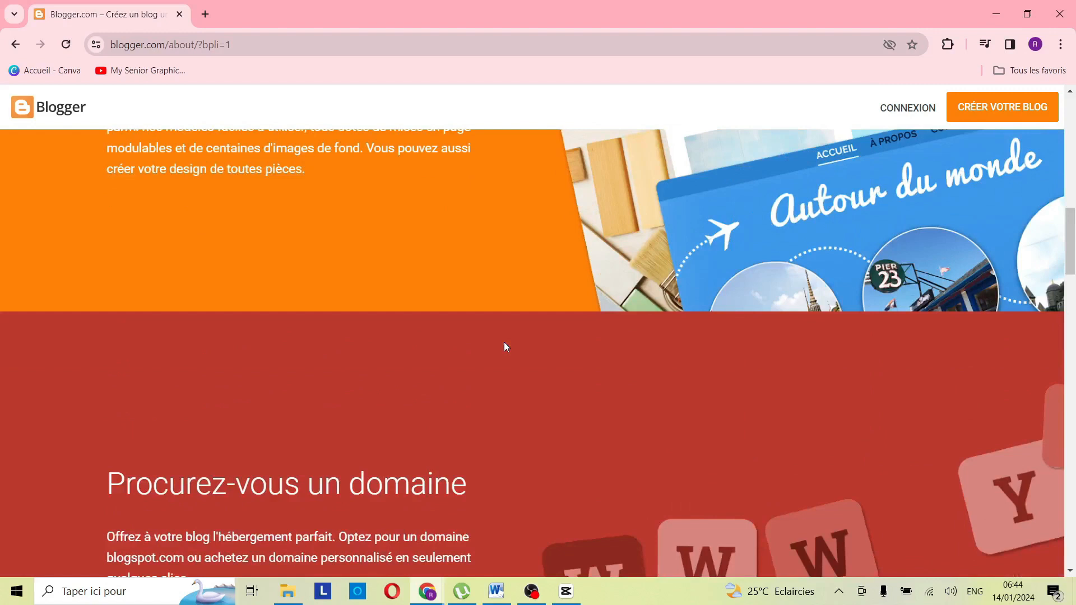
scroll(506, 343, down, 10)
scroll(507, 342, up, 1)
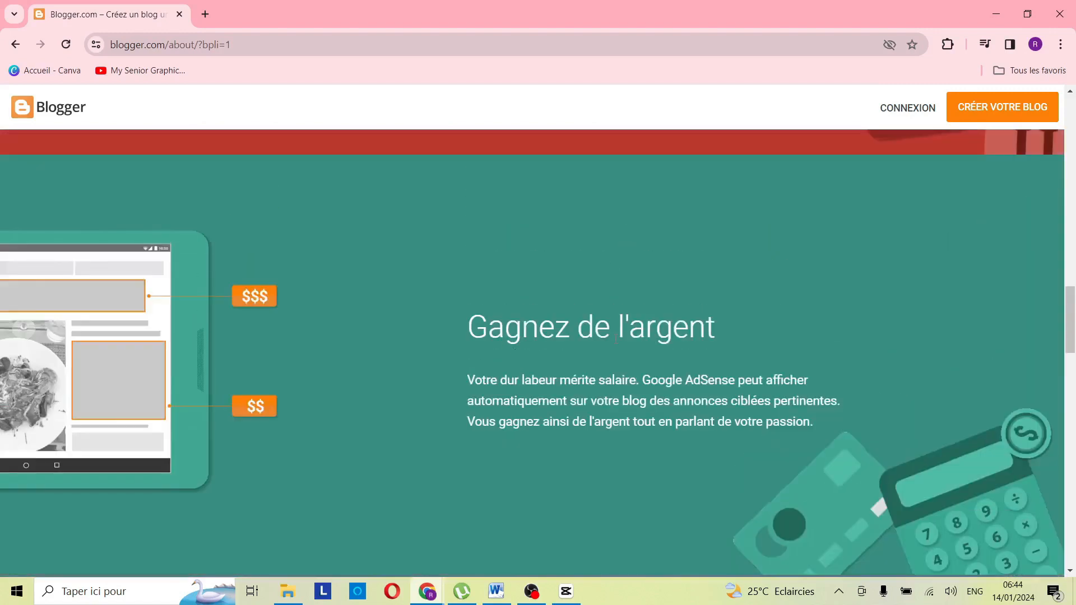
scroll(656, 351, down, 14)
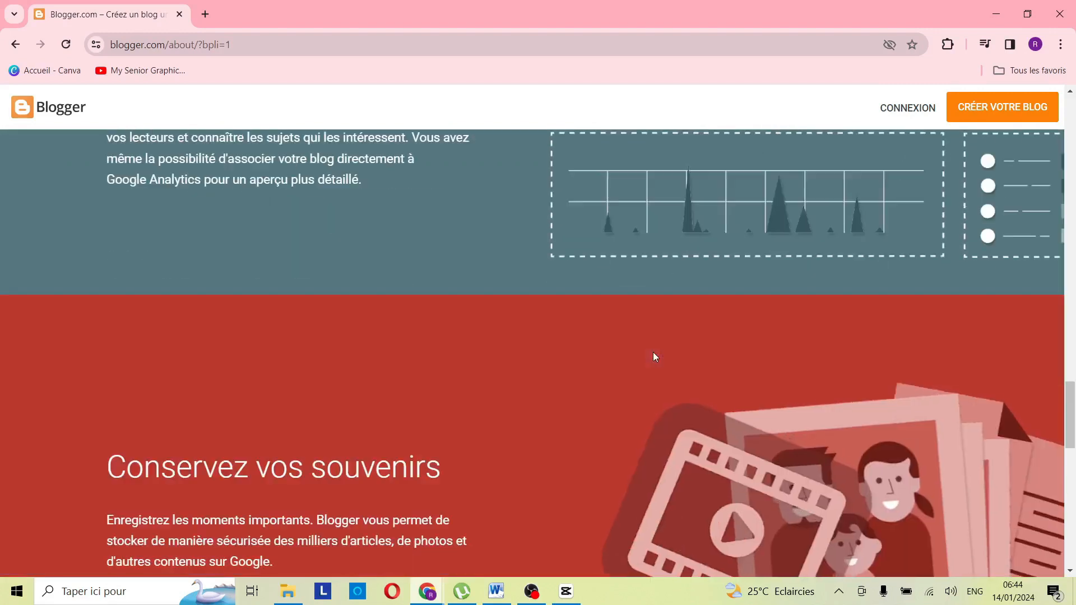
scroll(655, 352, up, 4)
scroll(653, 351, up, 12)
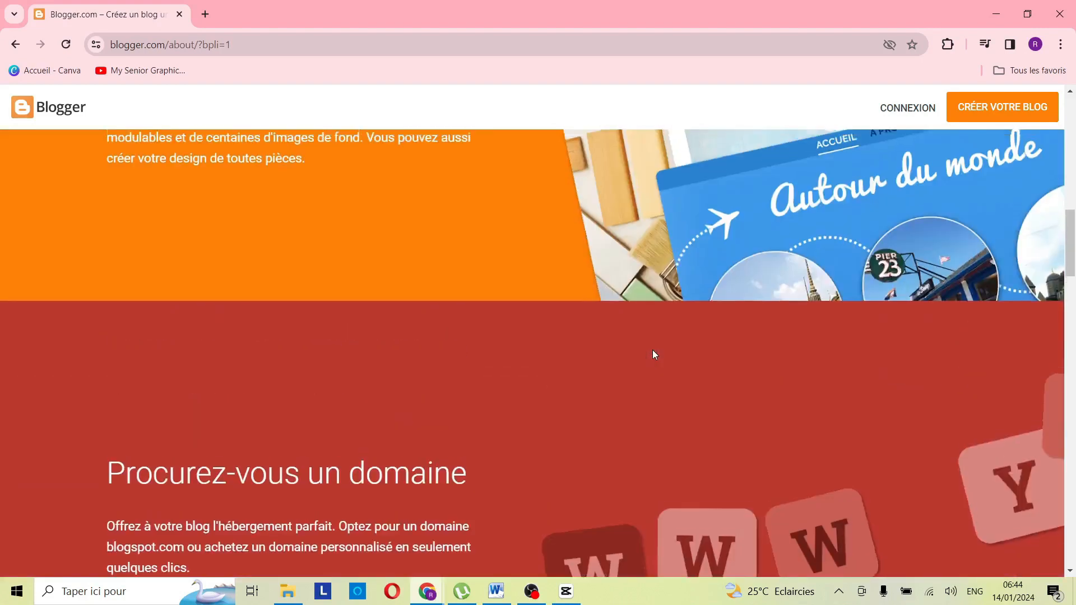
scroll(653, 350, up, 8)
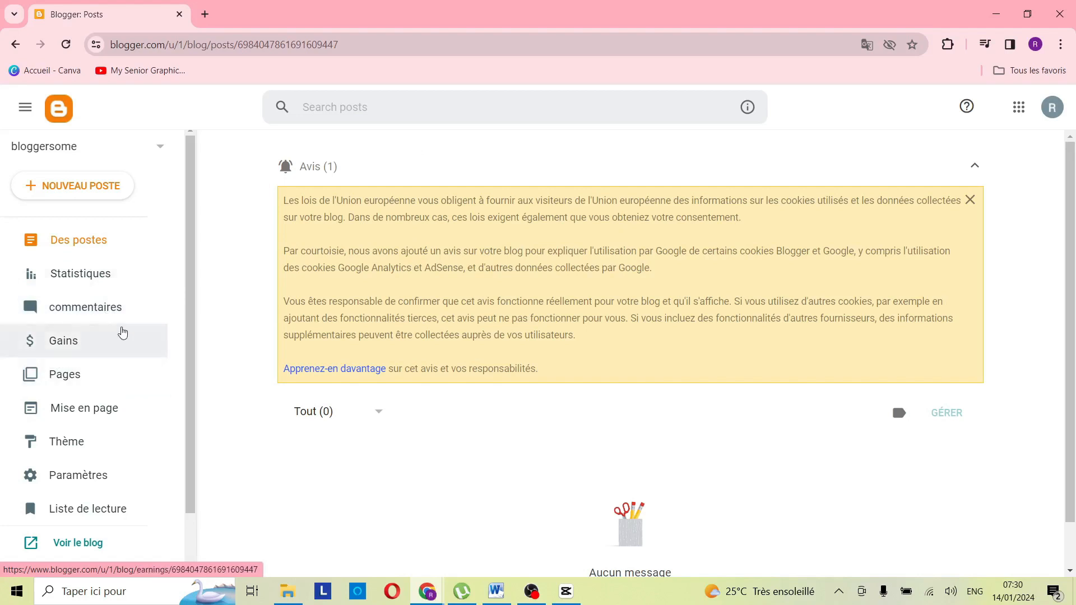
Step: Start a new blog from the list of blogs, title it "bloggersome" and continue to the address choice
click(107, 147)
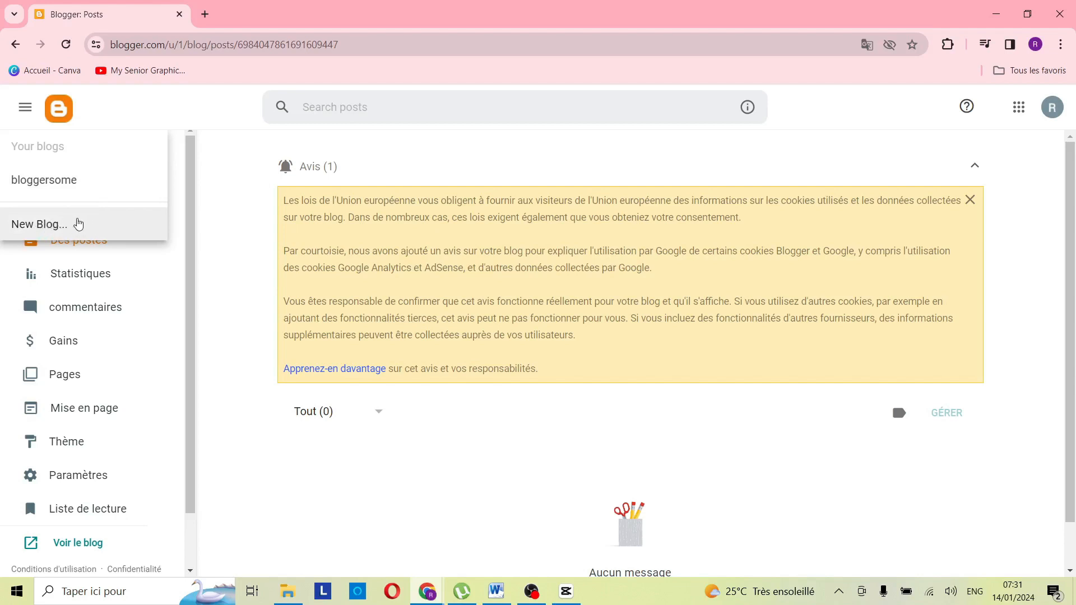
click(85, 224)
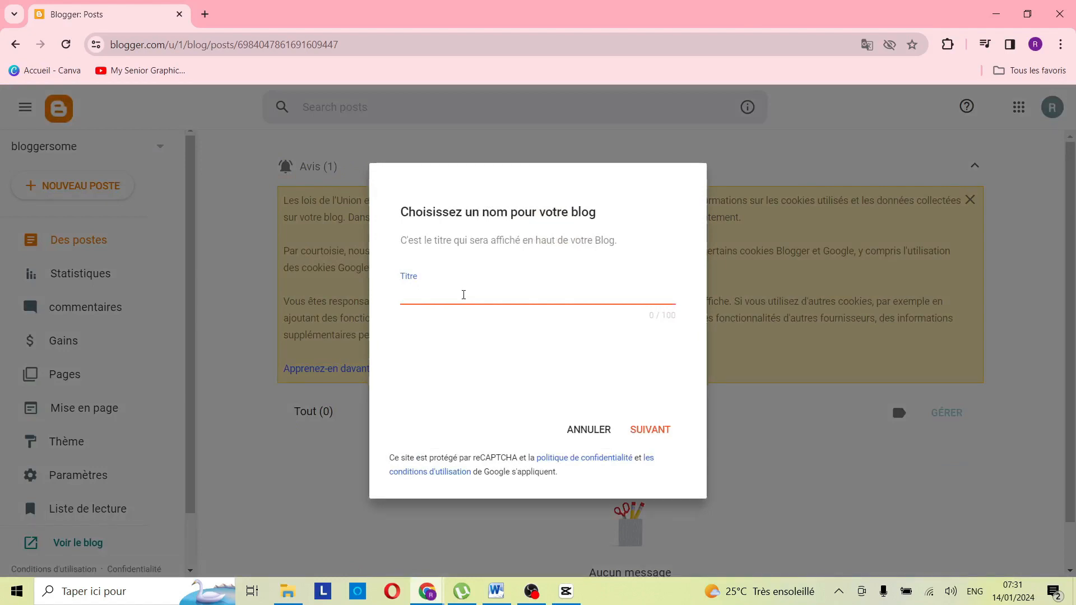
text(bloggersome)
click(674, 430)
Step: Set the new blog's address to bloggersome11.blogspot.com and save the blog
click(543, 304)
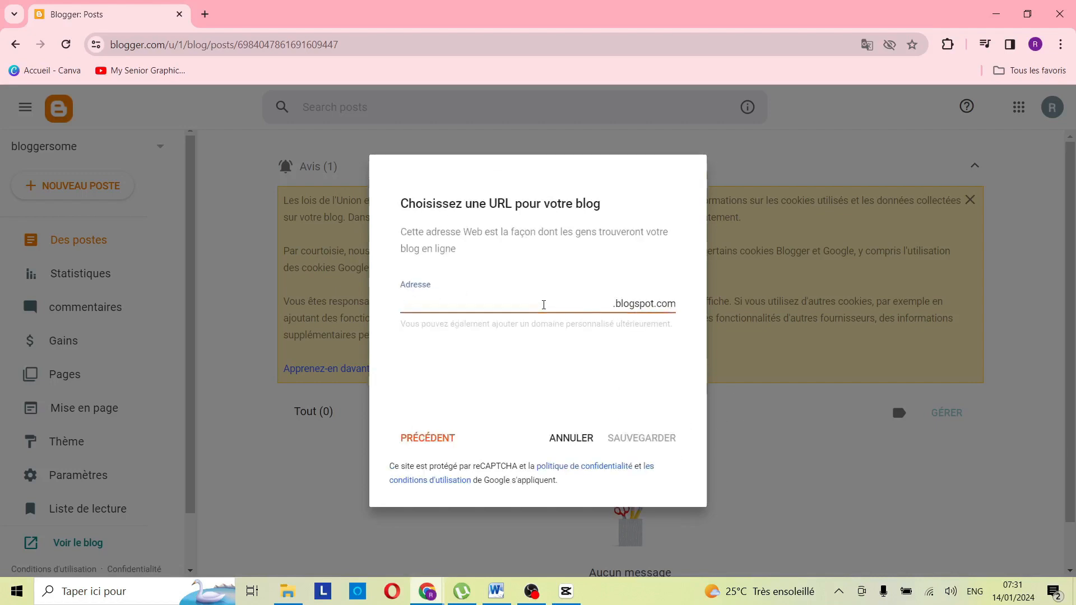
text(bloggersome)
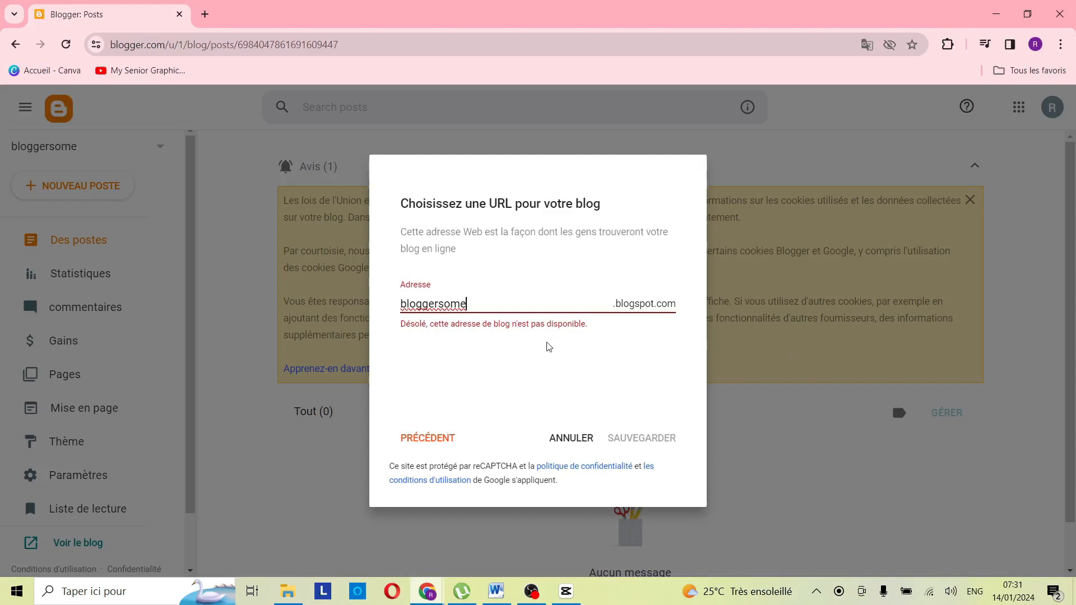
text(11)
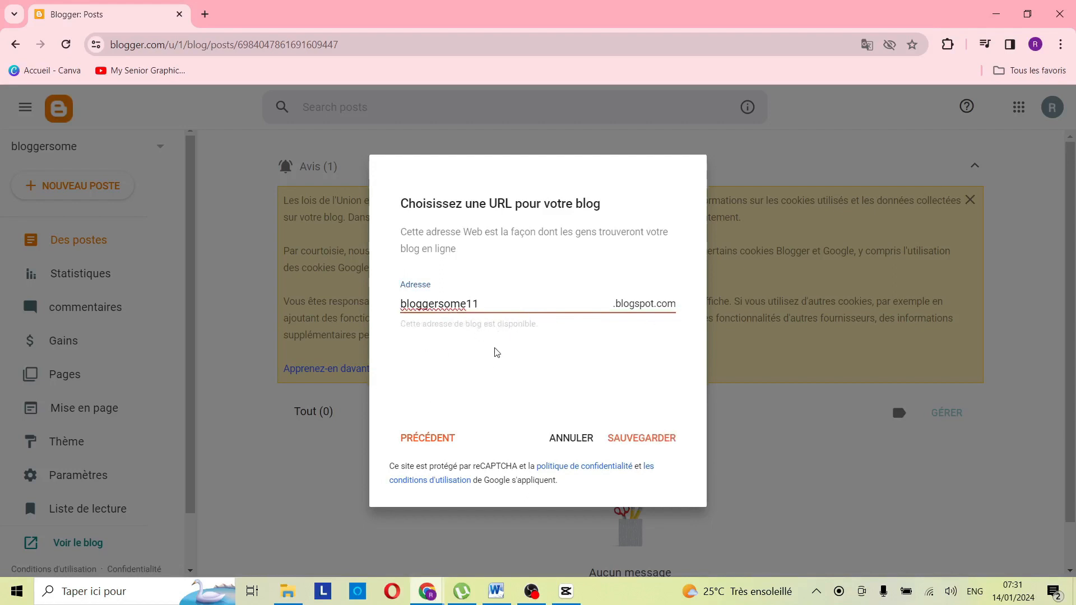
click(642, 439)
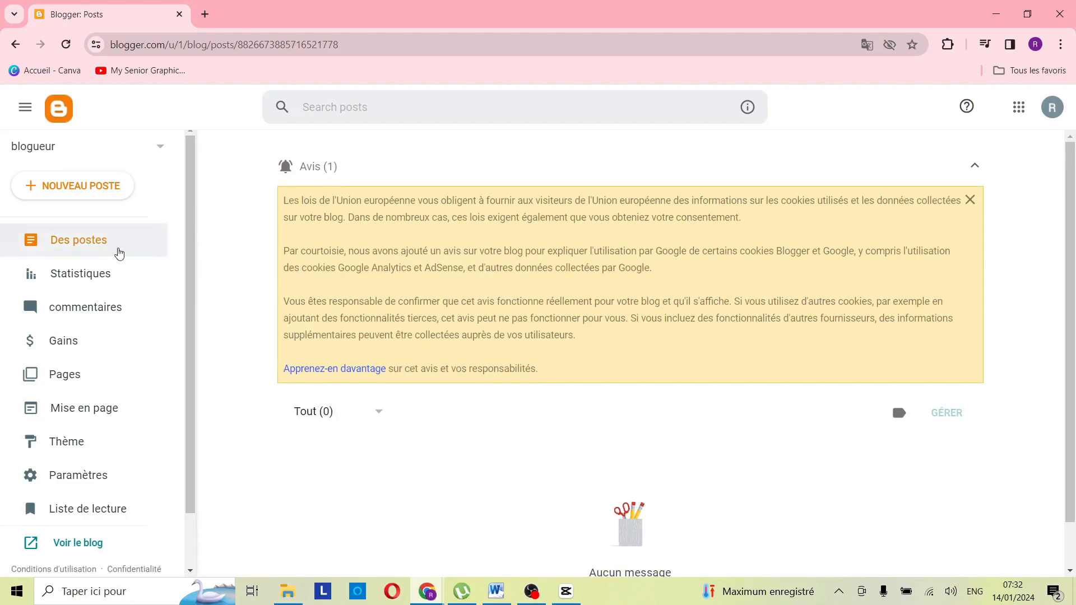
Step: Create a new blank post in the blog and return to the list of posts
click(78, 193)
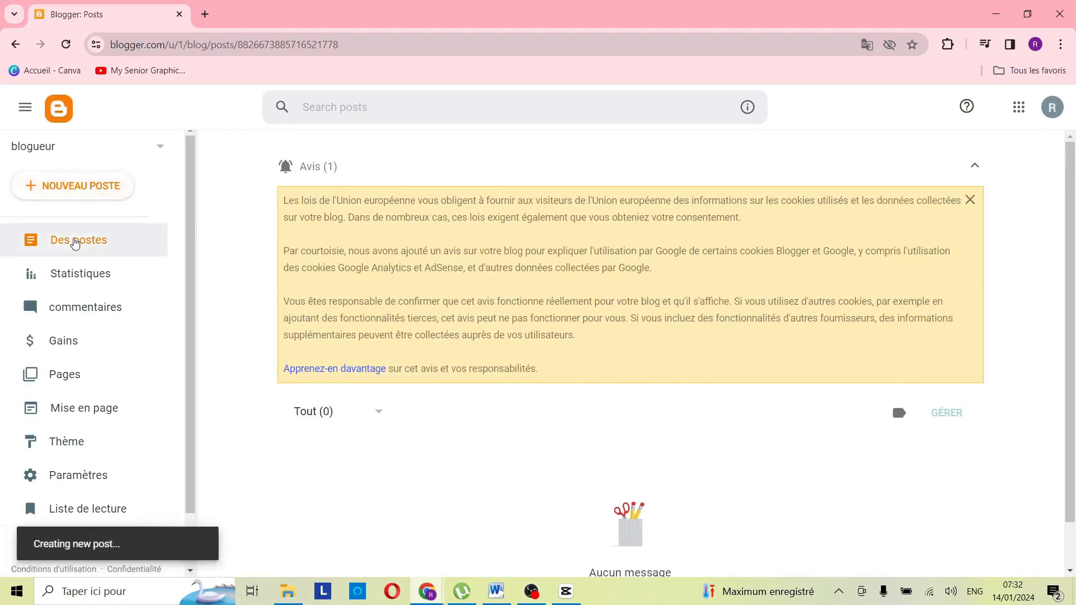
click(17, 46)
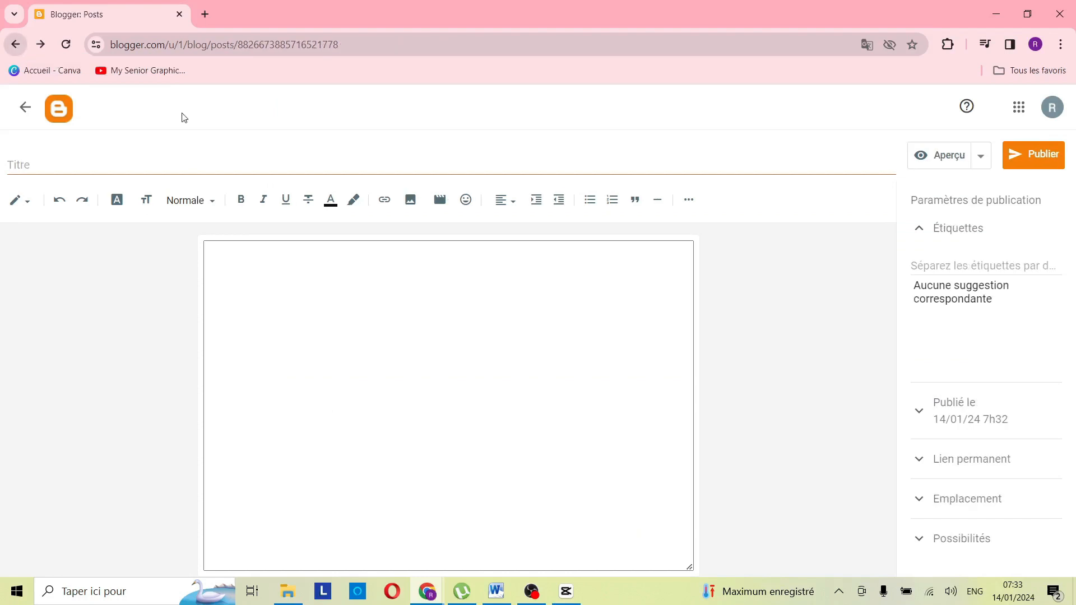
Step: Open the blog's theme gallery and examine the available designs, from Contemporain and Soho down to Notable
scroll(101, 314, down, 1)
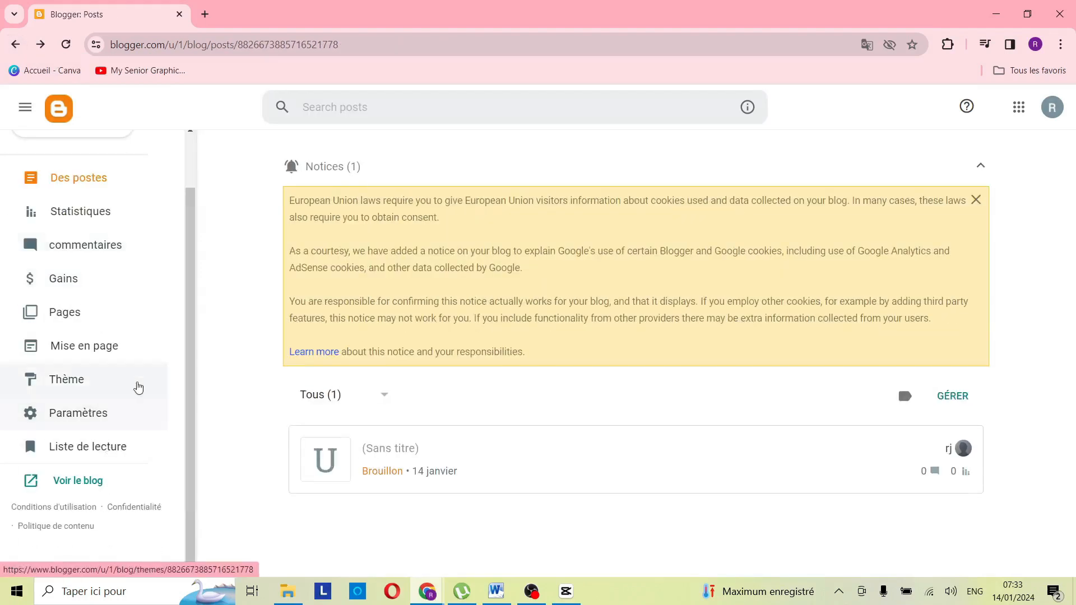
click(93, 385)
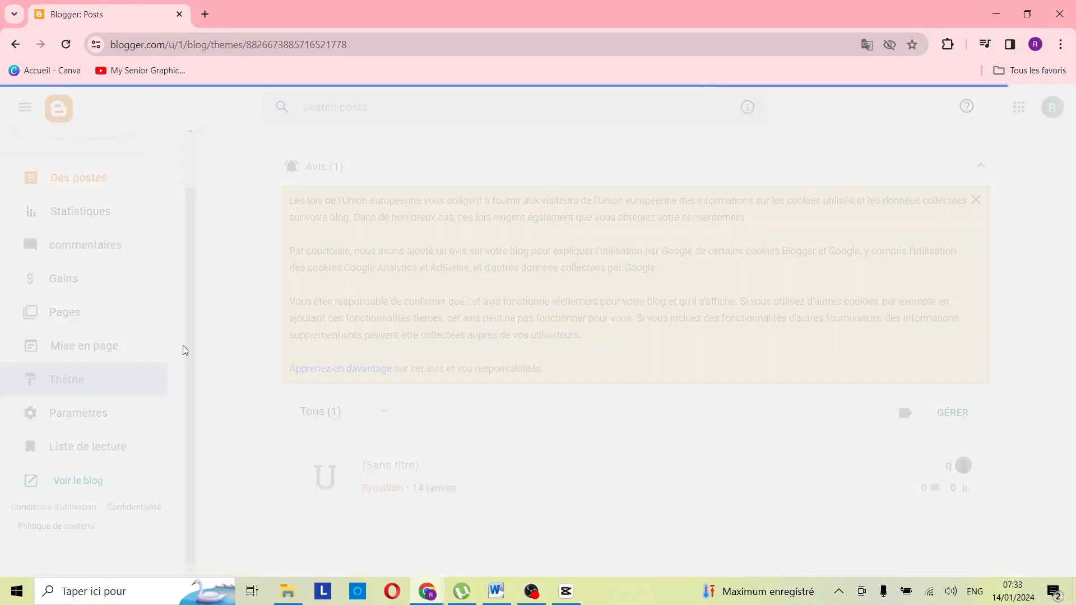
scroll(441, 405, down, 5)
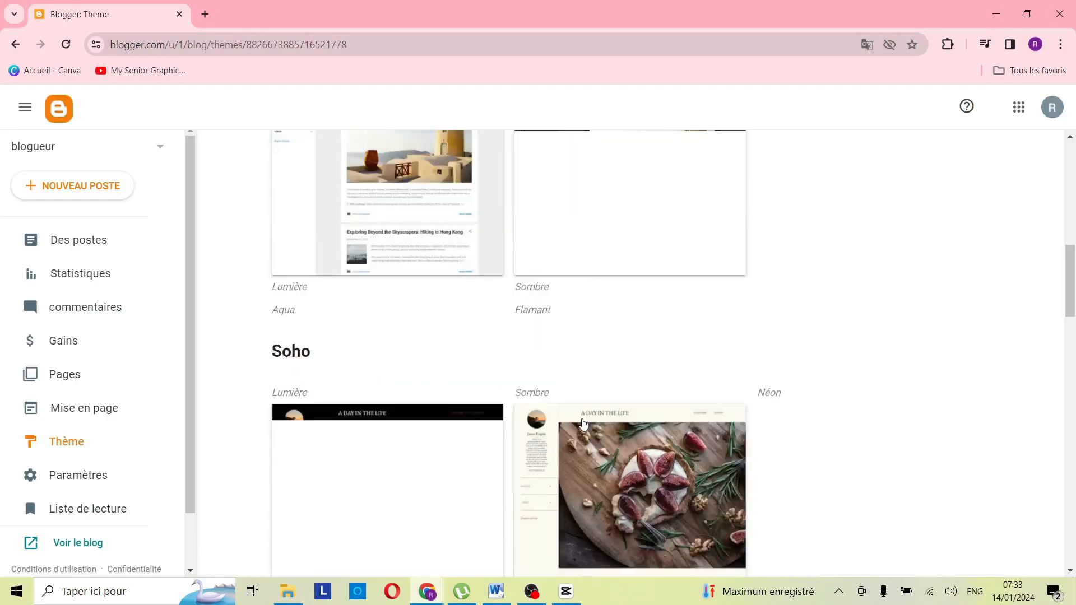
scroll(579, 406, down, 3)
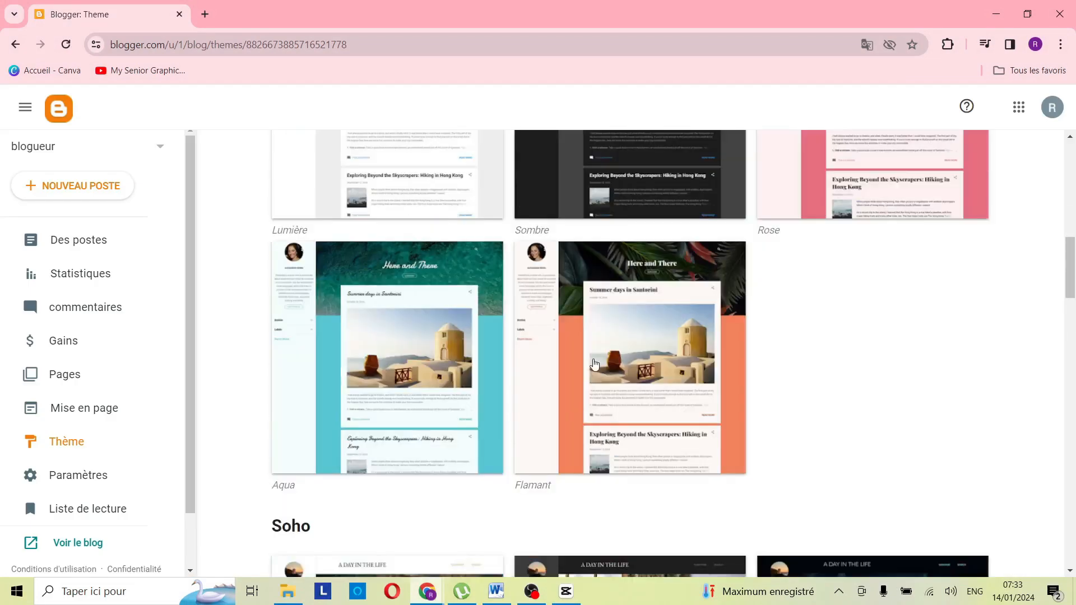
scroll(616, 318, up, 2)
scroll(619, 311, down, 3)
scroll(620, 315, up, 10)
scroll(620, 313, down, 15)
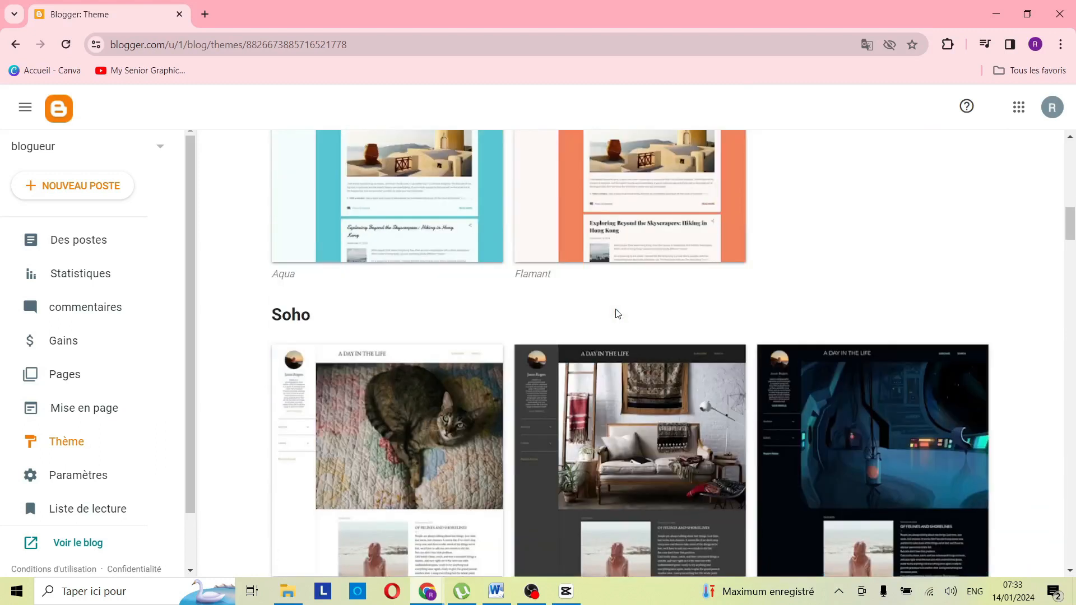
scroll(616, 313, up, 10)
scroll(617, 313, up, 1)
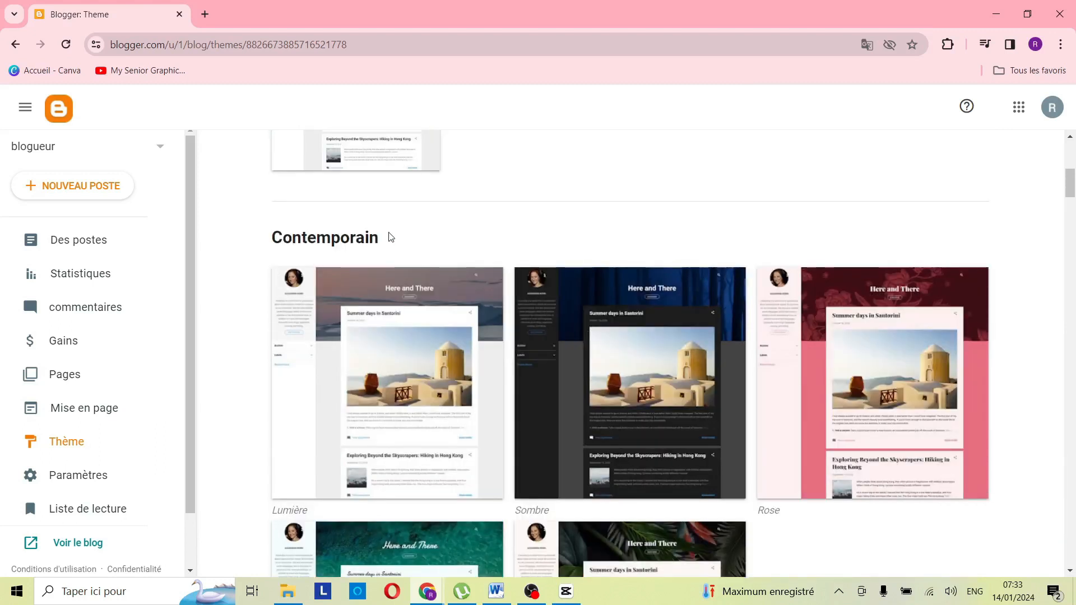
scroll(511, 321, down, 10)
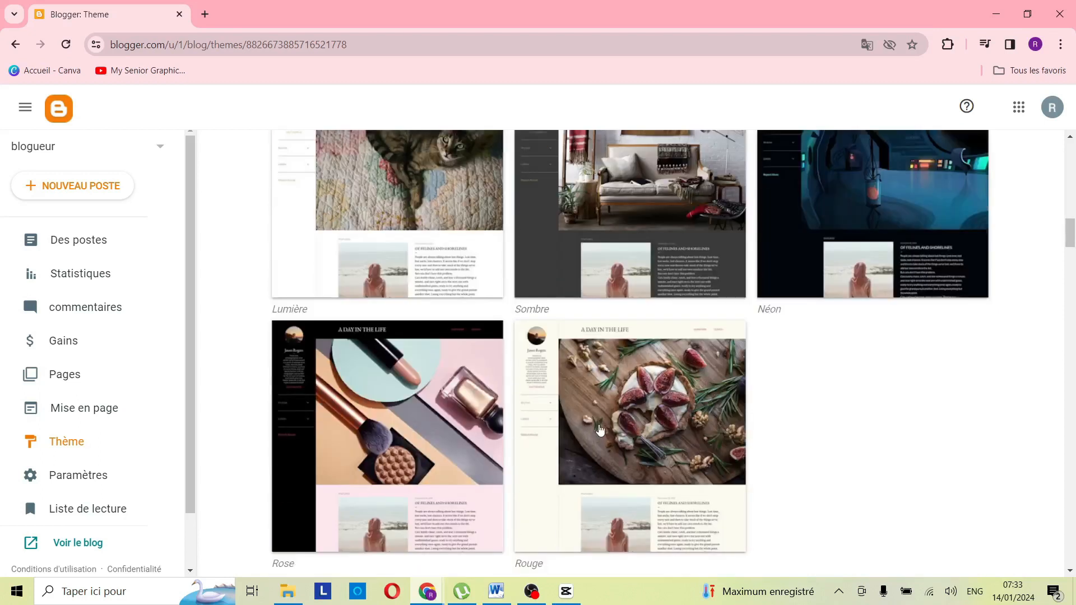
scroll(639, 451, down, 7)
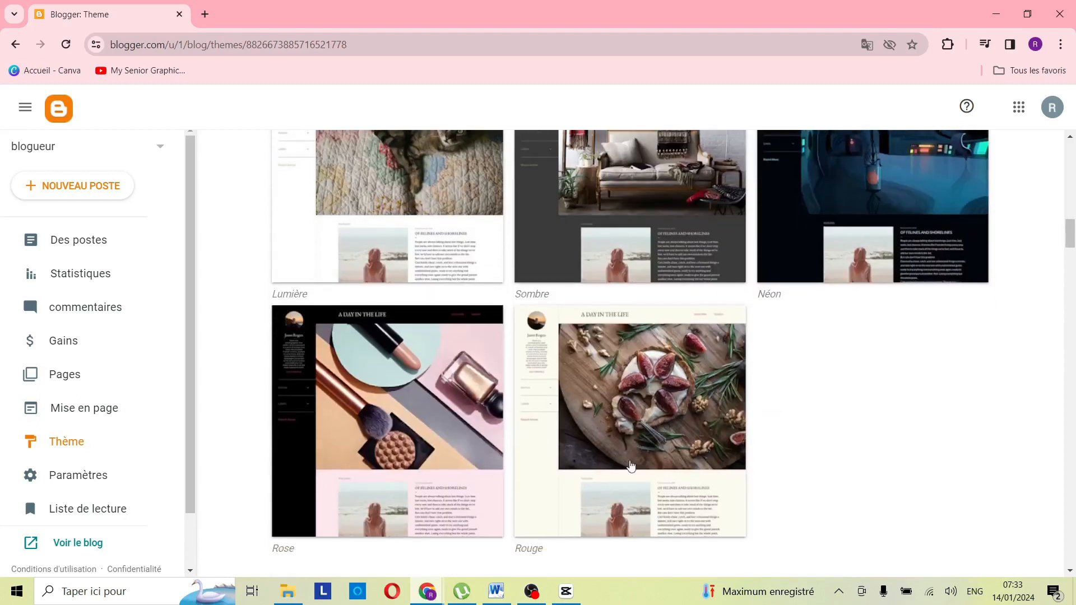
scroll(630, 447, down, 3)
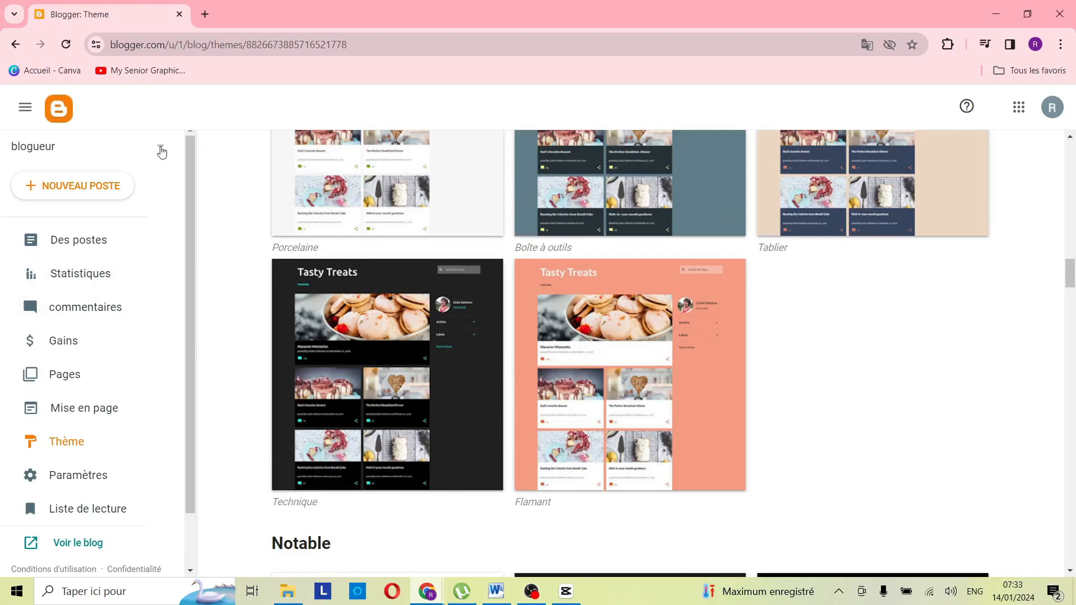
Step: Open the list of your blogs and choose the first "blogueur" entry
click(161, 150)
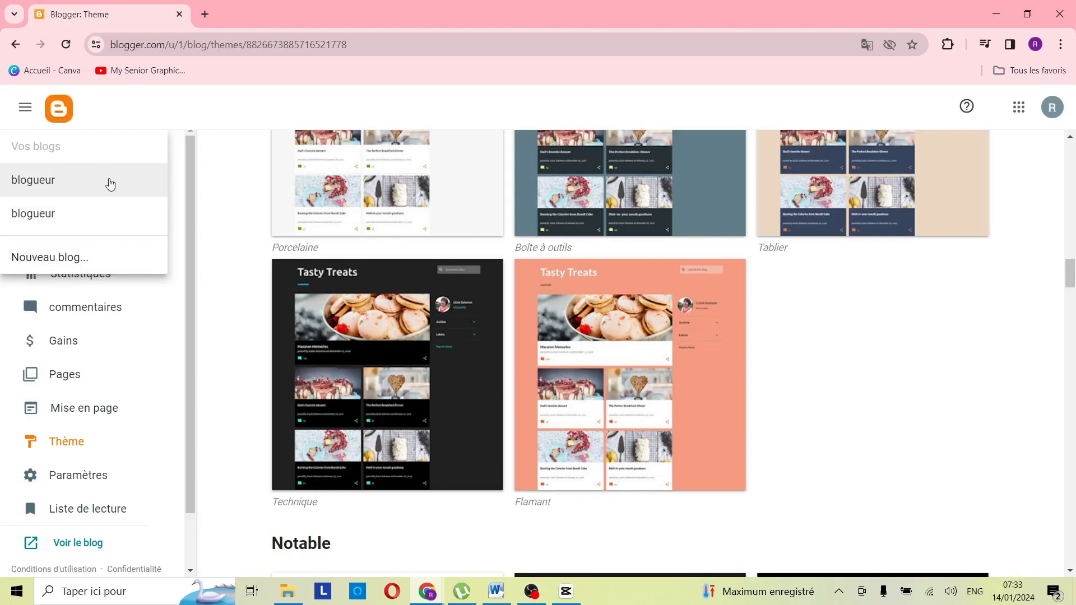
click(106, 180)
Step: Examine the designs in the theme gallery again, from the Notable section back up through Soho to Contemporain
scroll(531, 417, down, 3)
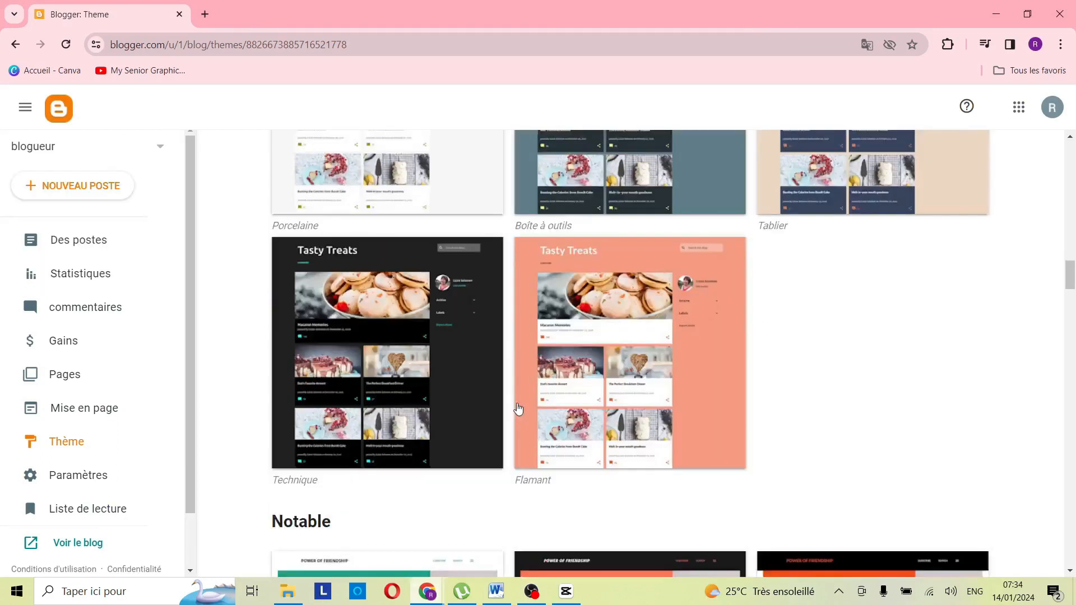
scroll(508, 412, up, 15)
scroll(527, 413, up, 1)
scroll(534, 416, down, 2)
scroll(524, 423, up, 5)
scroll(519, 428, down, 10)
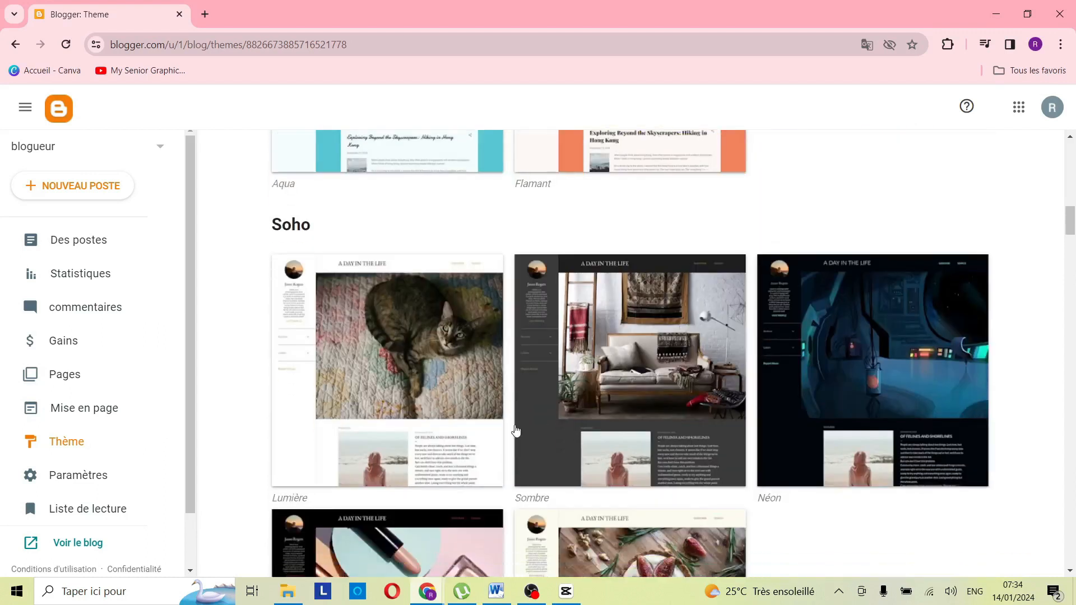
scroll(479, 395, up, 5)
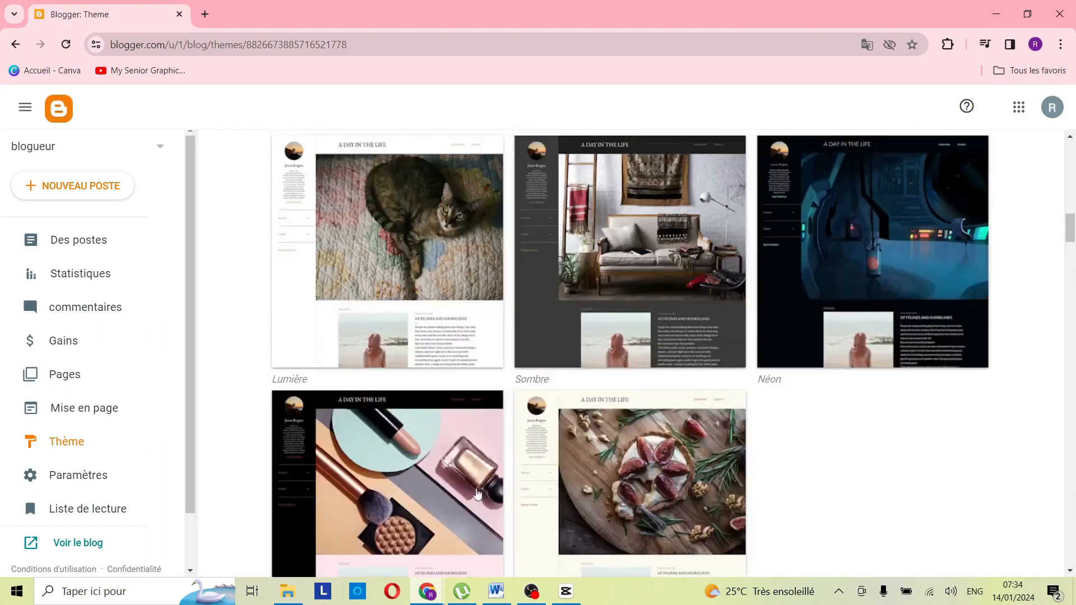
scroll(428, 411, down, 4)
scroll(398, 446, up, 15)
scroll(830, 480, down, 2)
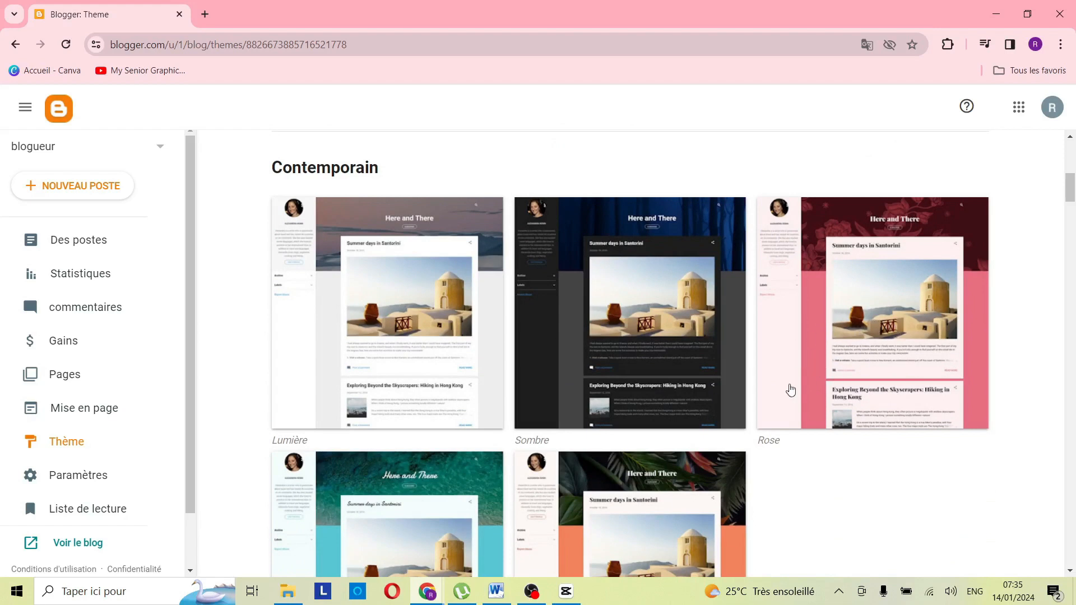
Step: Apply the Rose variant of the Contemporain theme to the blog and reload the theme page
click(859, 316)
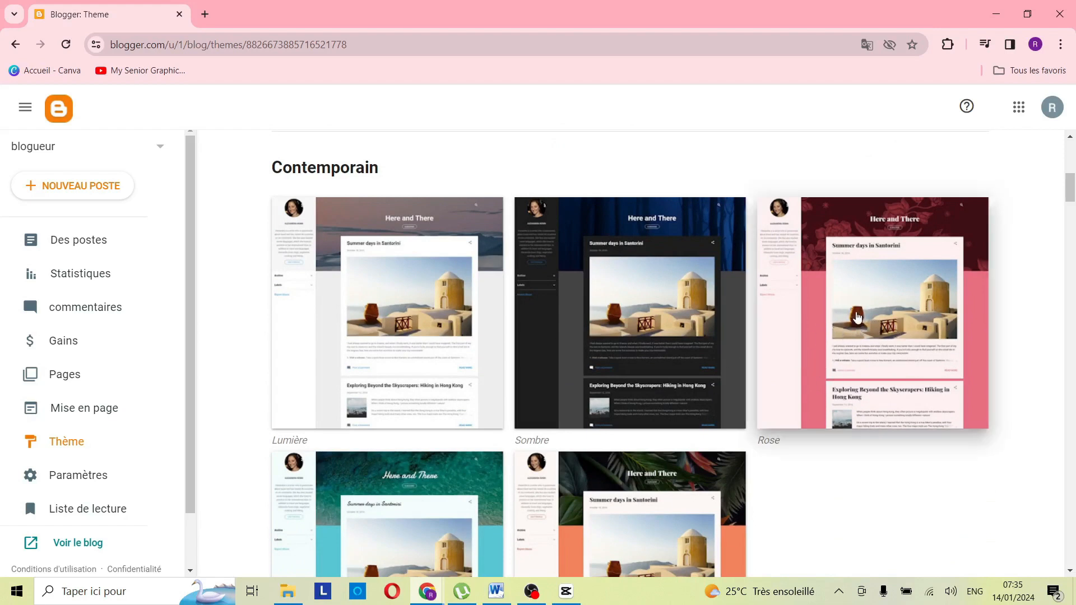
scroll(679, 390, down, 11)
scroll(689, 379, up, 5)
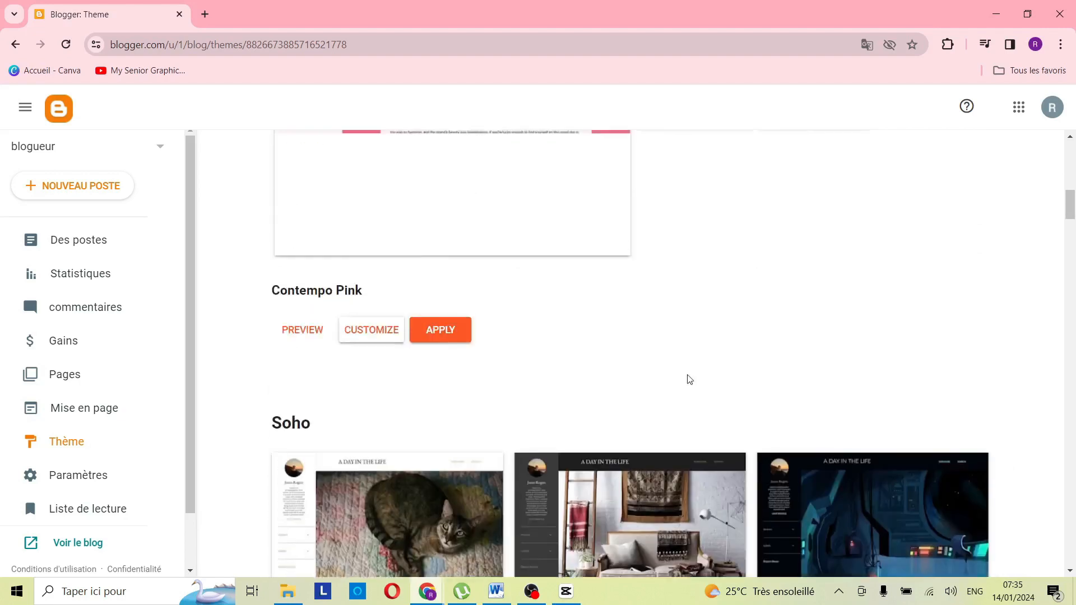
click(462, 471)
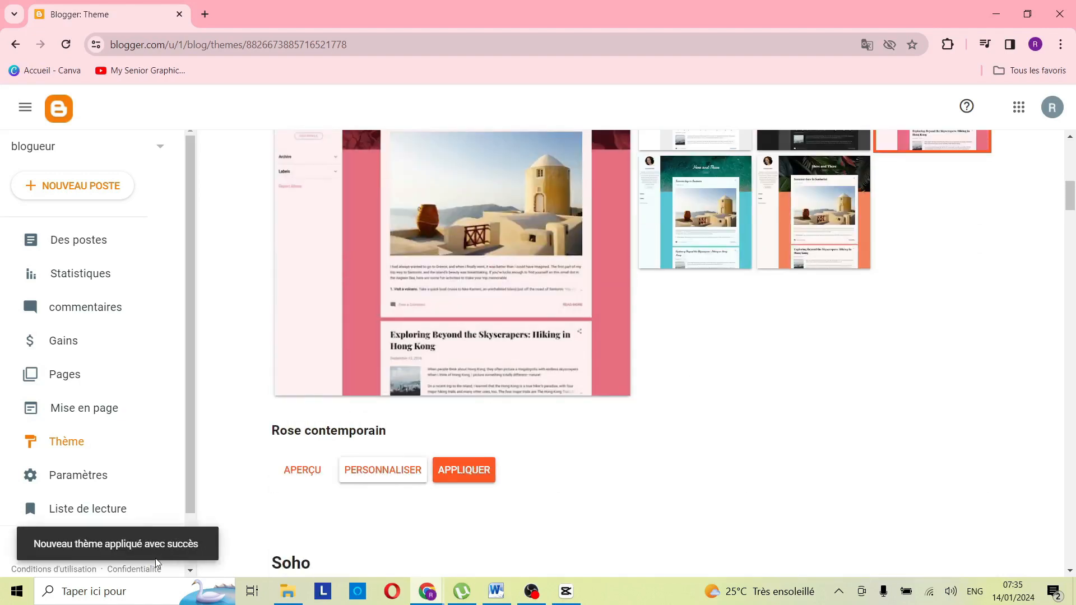
click(508, 45)
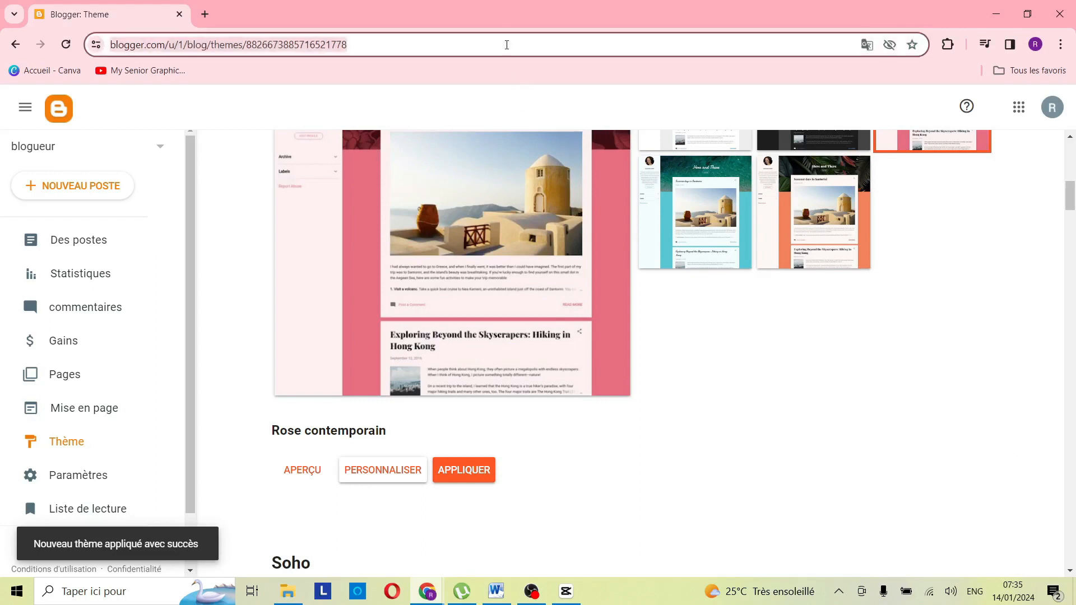
key(Return)
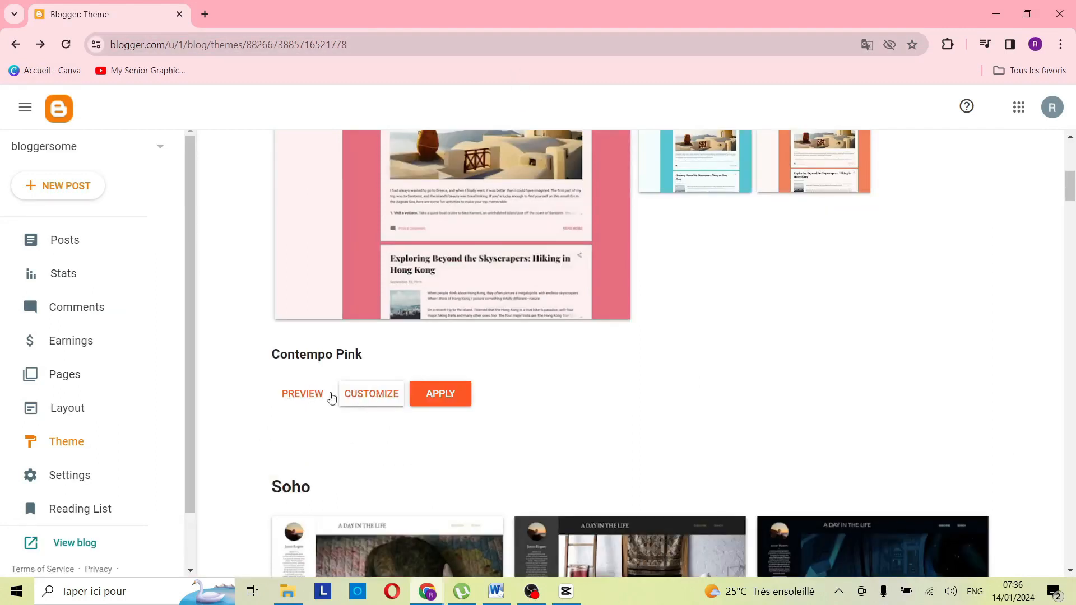
Step: Preview the blog with the Contempo Pink theme and return to the theme gallery
click(303, 394)
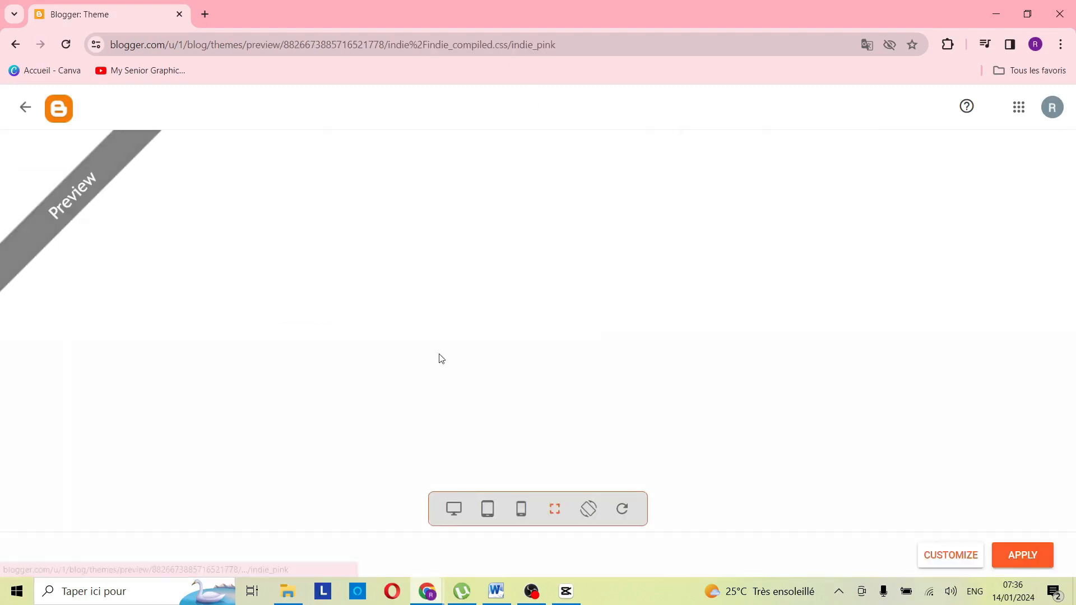
scroll(592, 342, down, 2)
scroll(587, 319, up, 2)
scroll(581, 319, down, 2)
scroll(582, 321, up, 1)
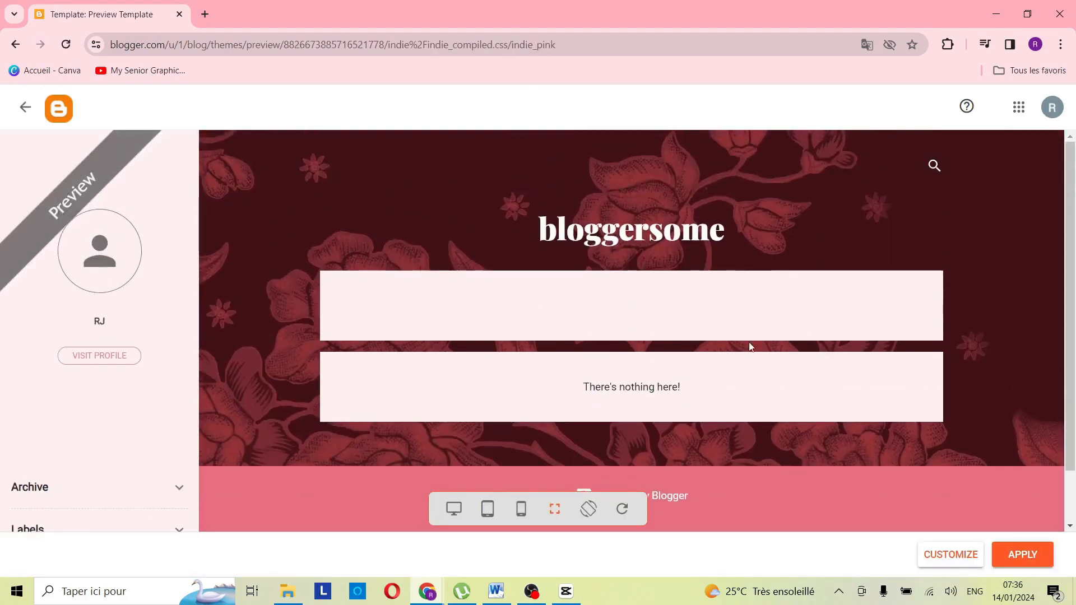
click(15, 44)
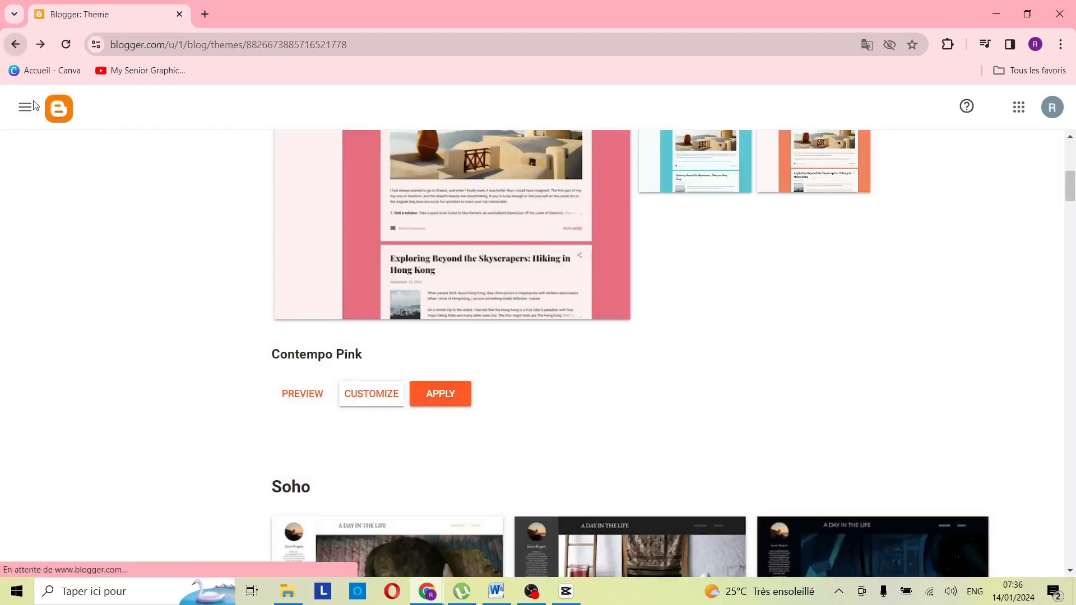
scroll(49, 236, up, 1)
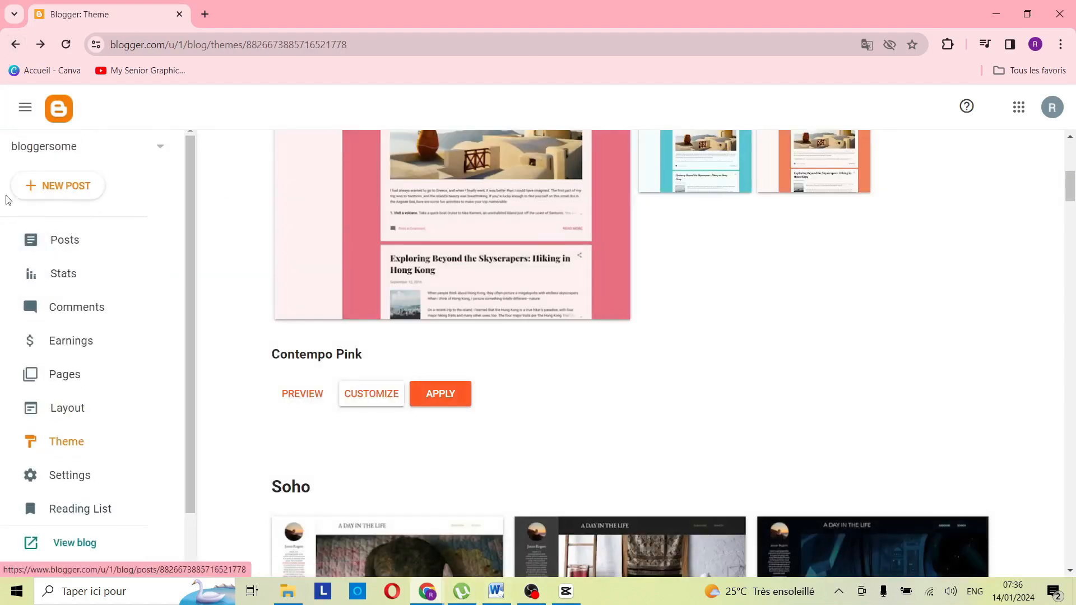
Step: Create a new post in the blog and title it "LA BEAUTE CEST LA VIE"
click(60, 188)
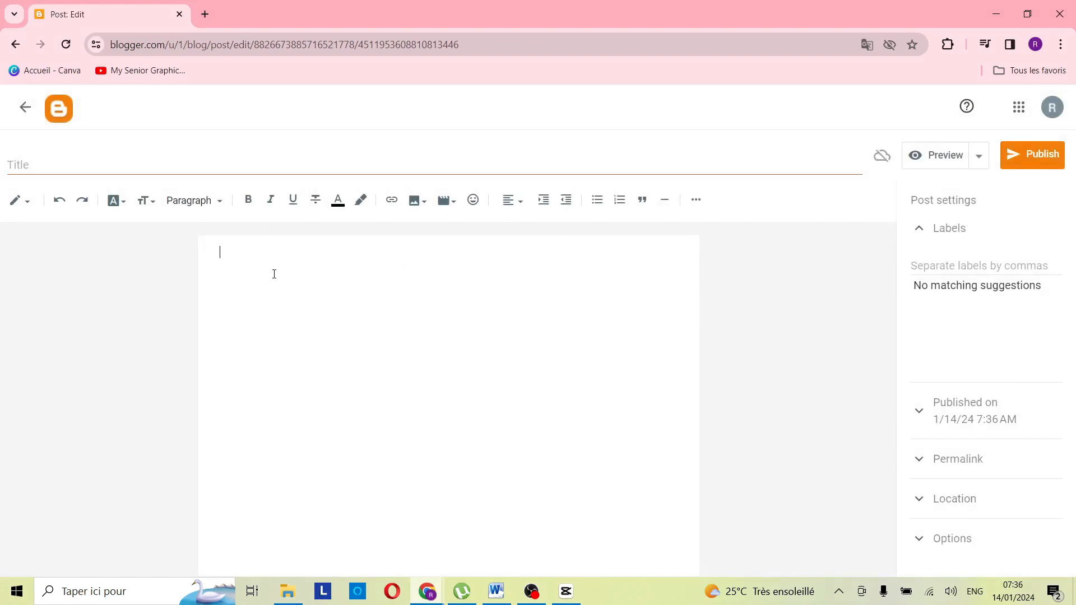
click(217, 166)
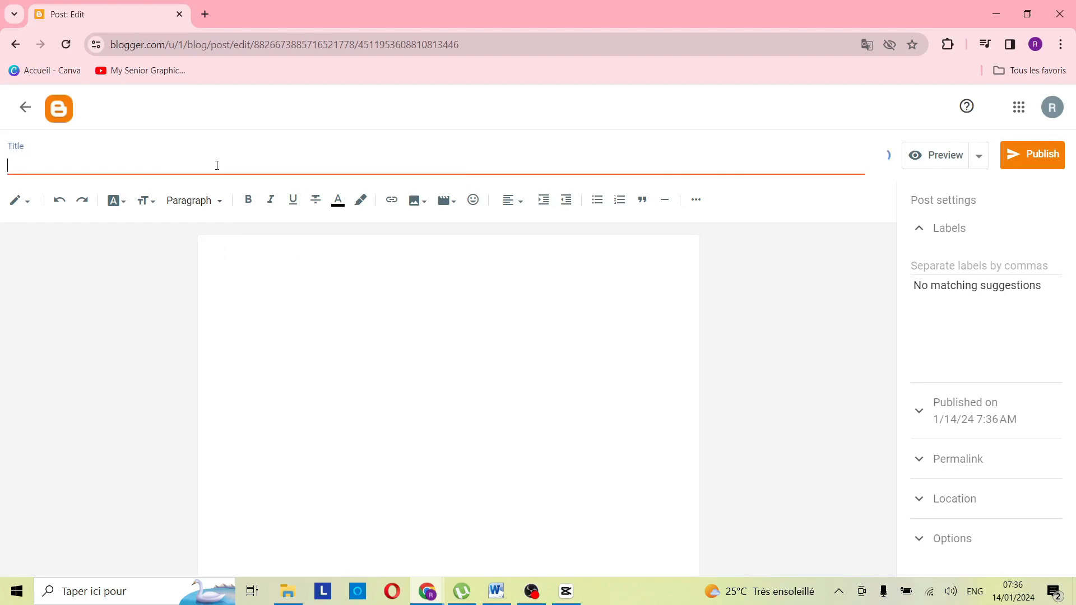
text(bea)
text(LA BEAUTE CEST LA VIE)
Step: Paste the copied article "5 astuces pour une peau éclatante" with its images into the post body
click(219, 251)
text(cc)
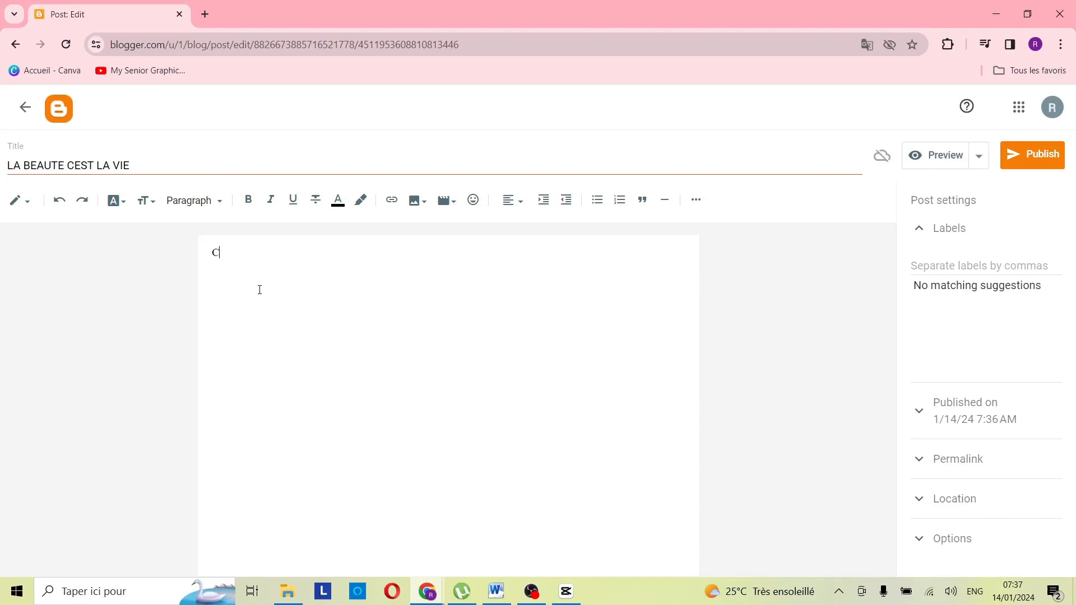
key(BackSpace)
right_click(234, 264)
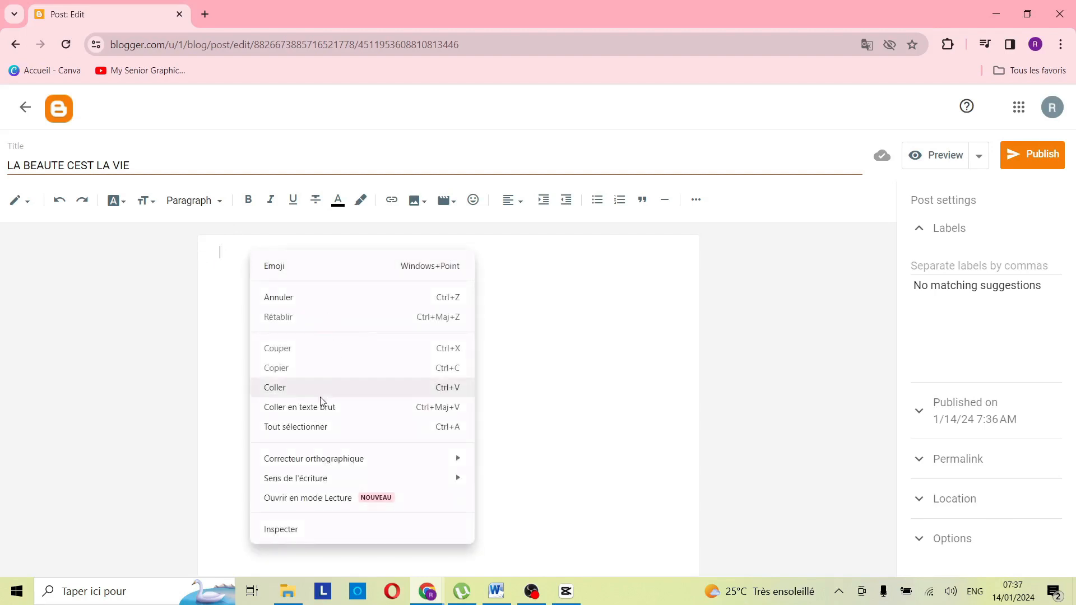
click(399, 386)
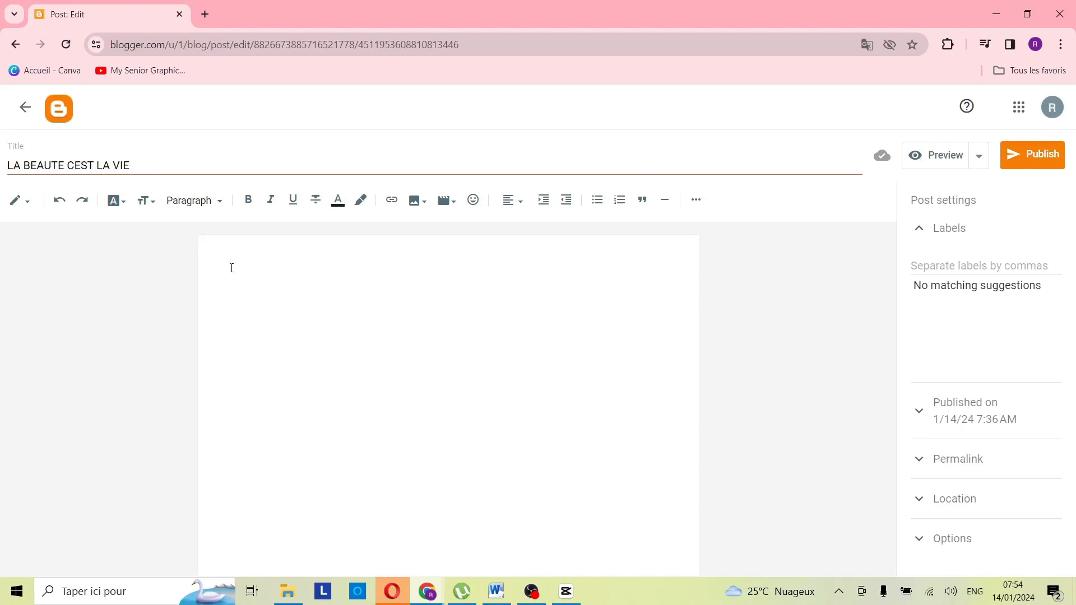
key(ctrl+v)
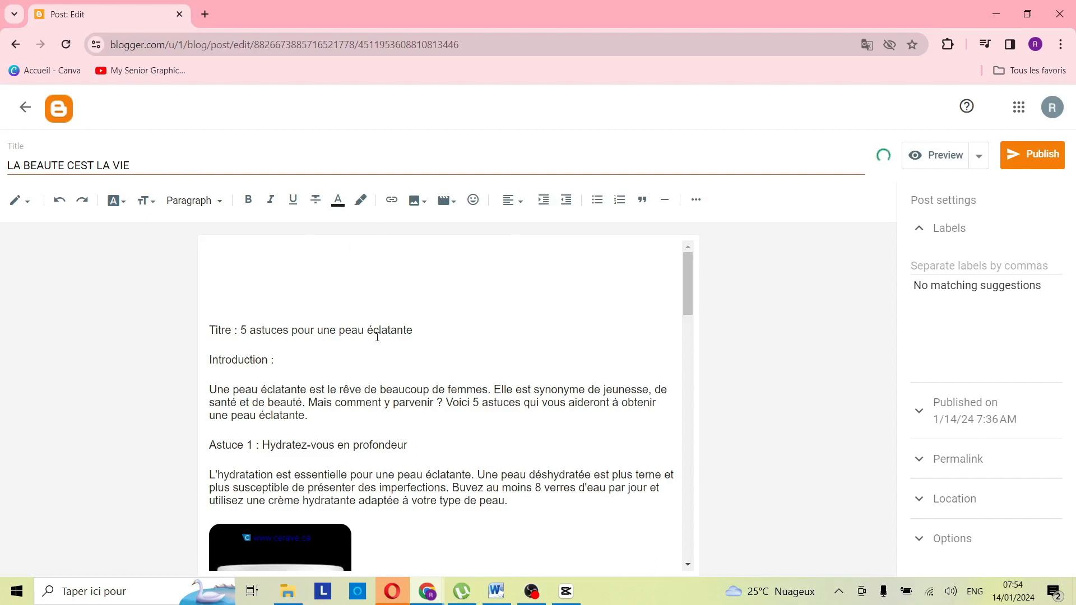
Step: Look through the pasted article and make its line "Titre : 5 astuces pour une peau éclatante" bold
scroll(387, 353, down, 12)
scroll(397, 305, up, 10)
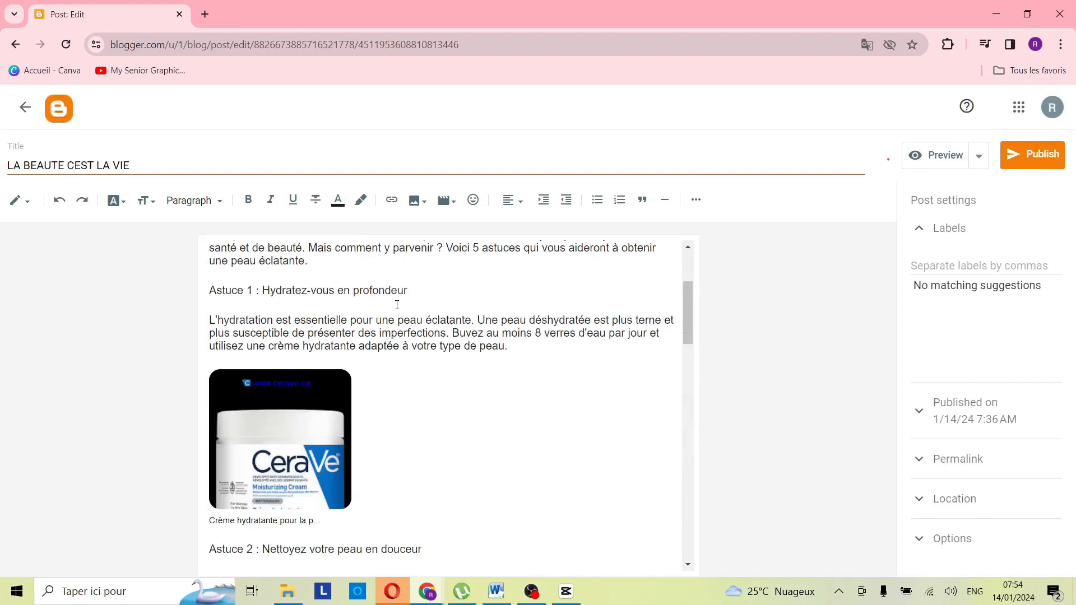
scroll(396, 305, up, 3)
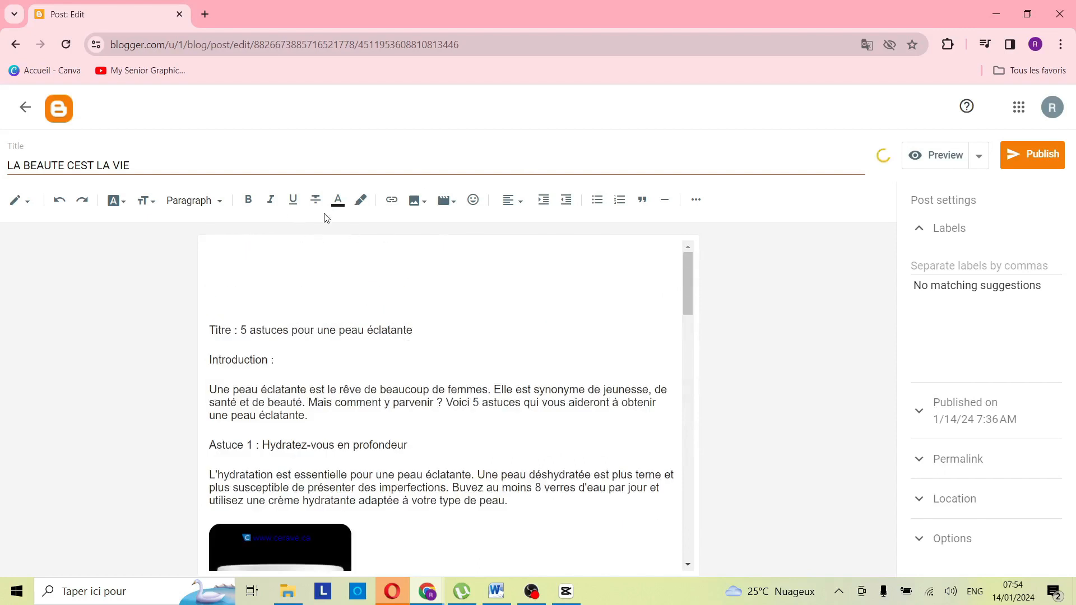
drag(411, 331, 207, 327)
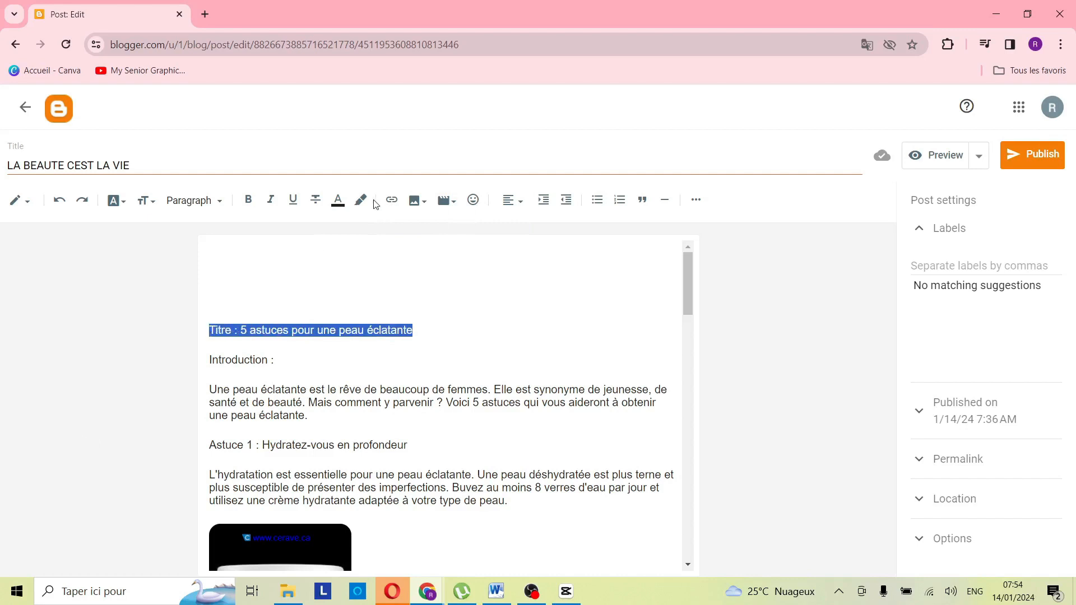
key(ctrl+b)
click(305, 274)
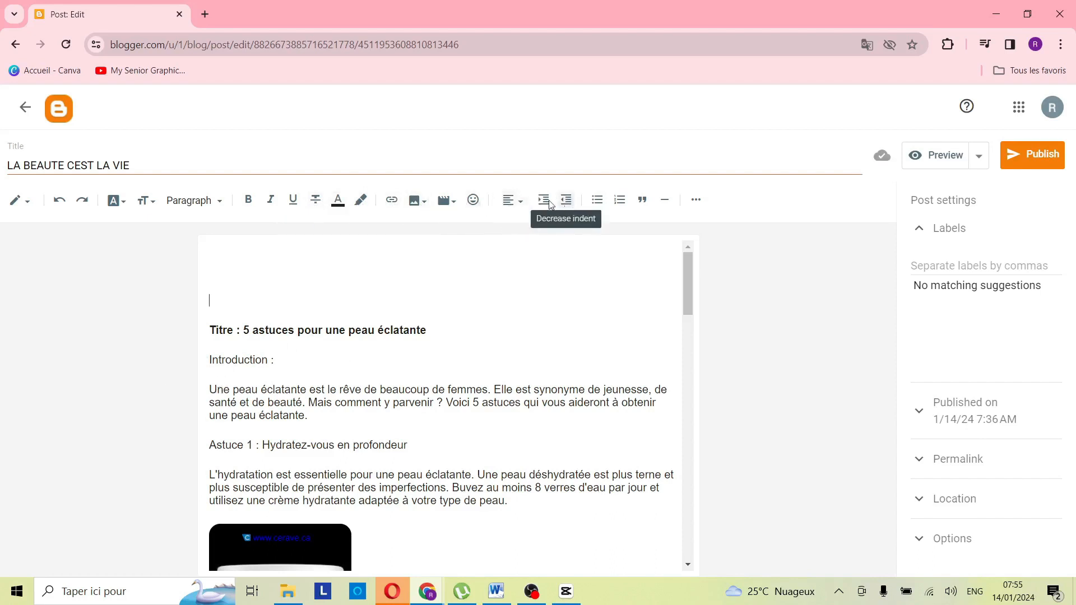
Step: Look at the available text alignment and image insertion options without applying any of them
click(523, 203)
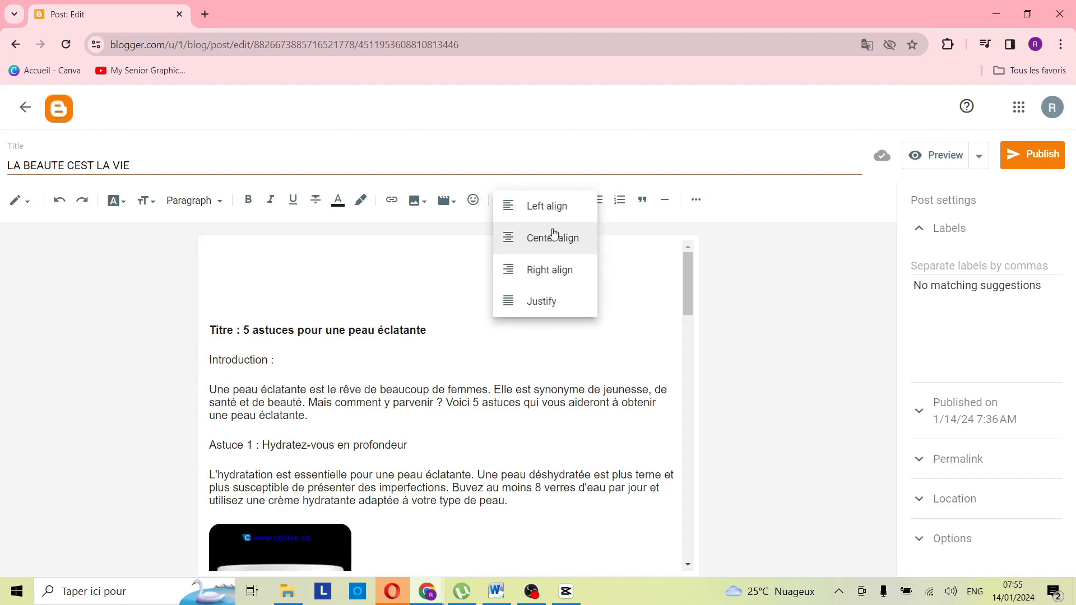
click(562, 322)
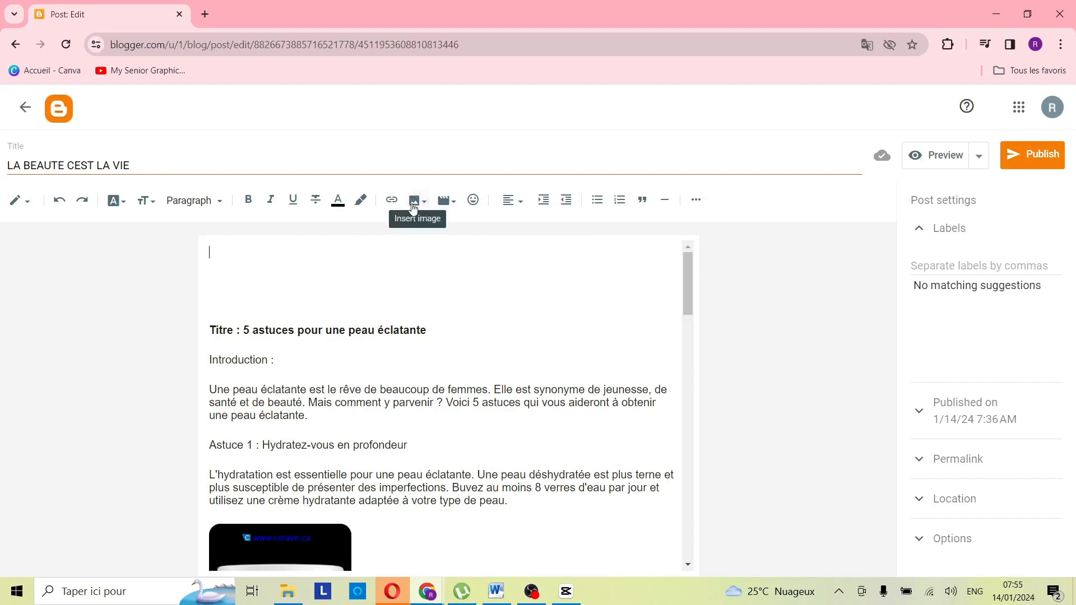
click(427, 202)
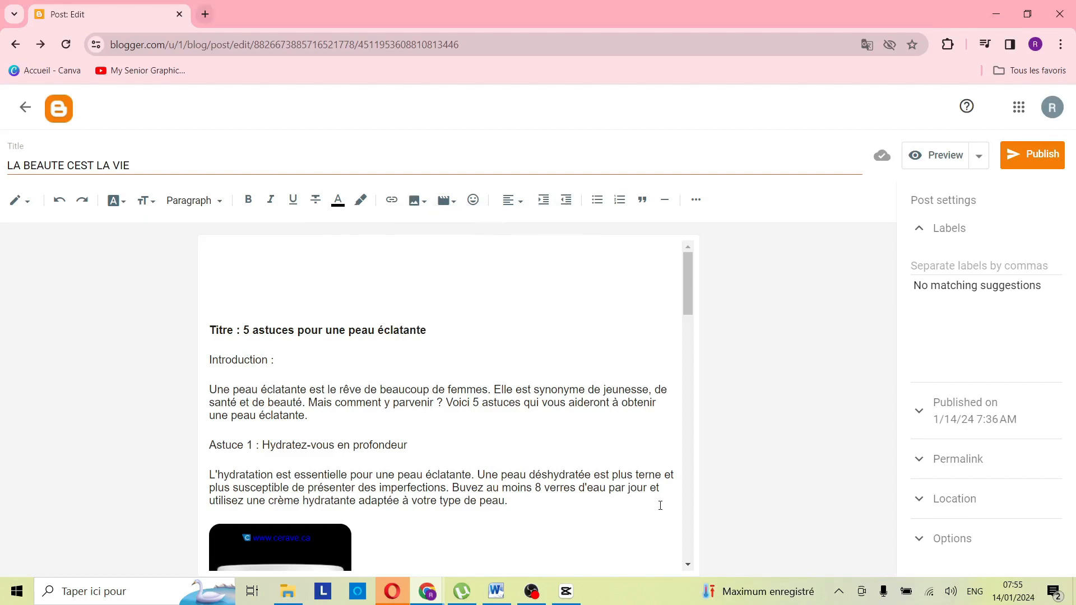
Step: Move the CeraVe cream image above the Astuce 1 paragraph and back to directly beneath that paragraph
scroll(581, 452, down, 1)
scroll(331, 313, down, 4)
scroll(314, 446, up, 3)
drag(300, 445, 264, 344)
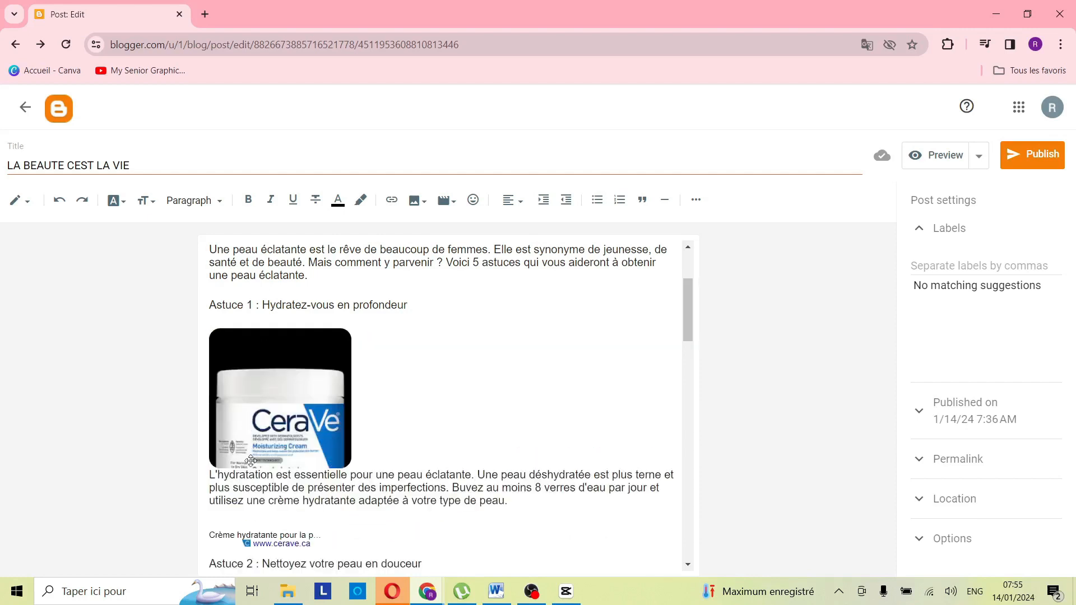
drag(251, 461, 444, 346)
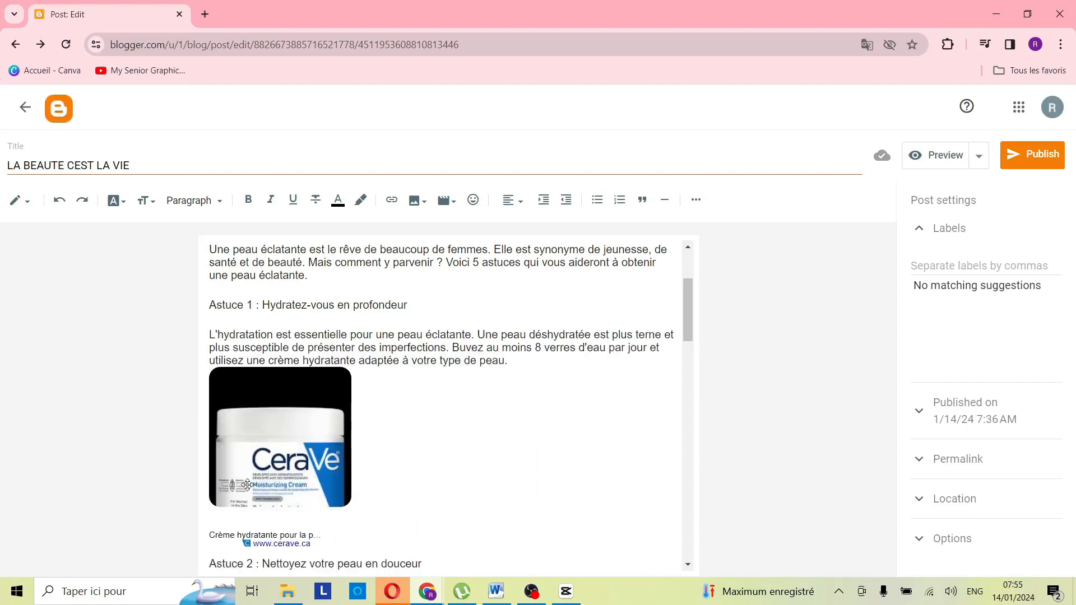
click(381, 427)
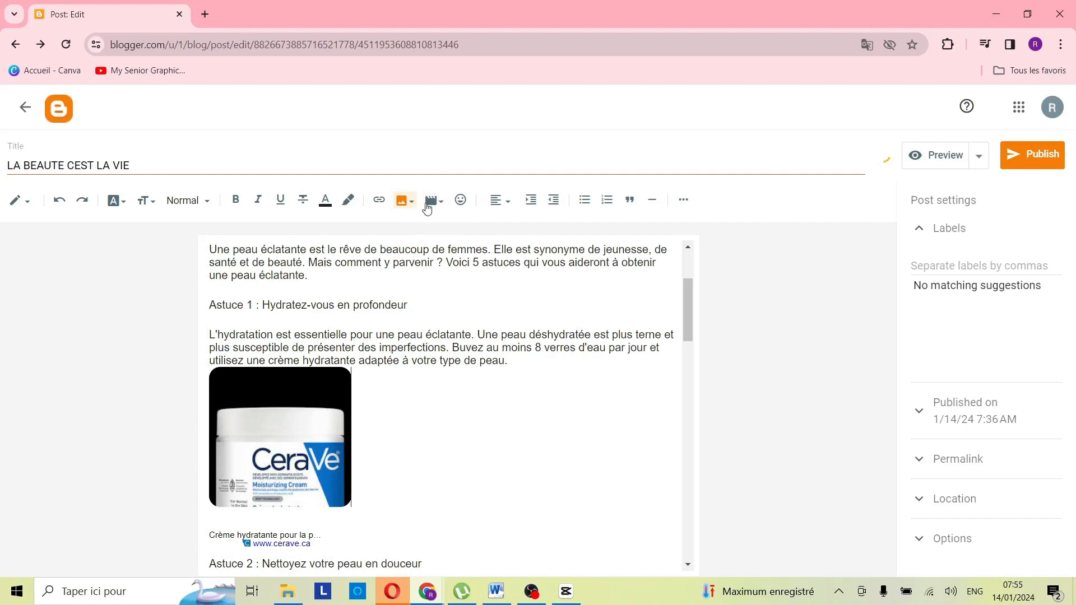
Step: Examine the video insertion sources, the post's label field and the reader comment options
click(428, 206)
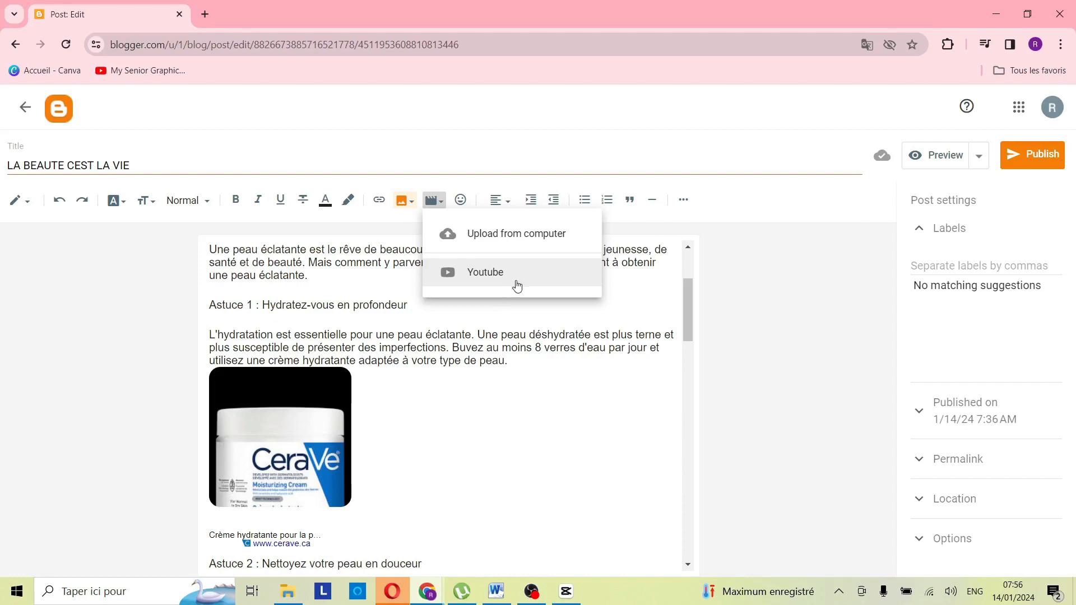
drag(688, 315, 599, 347)
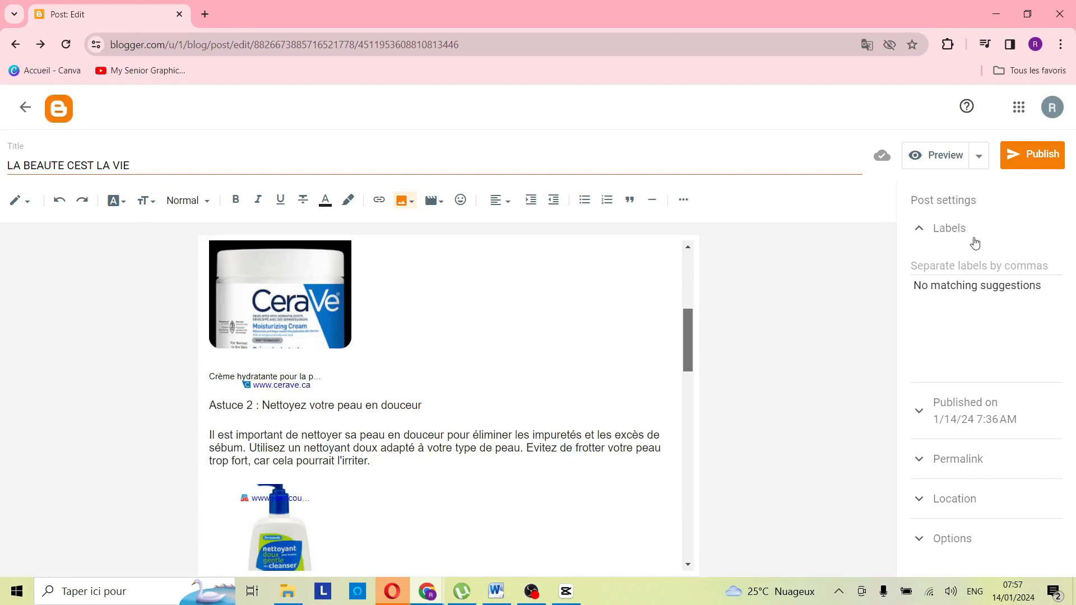
click(996, 273)
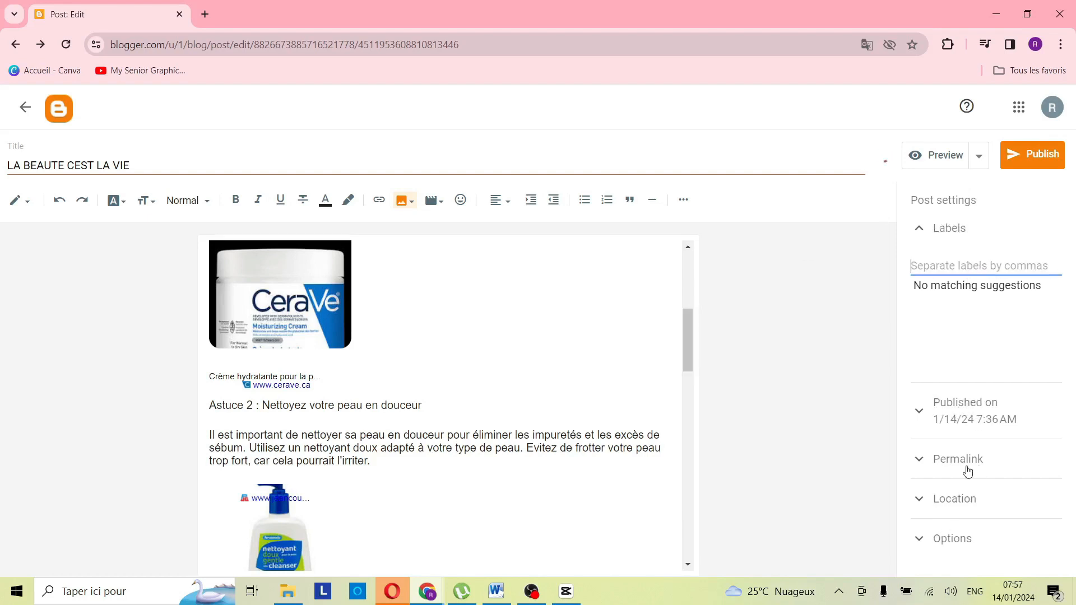
click(962, 554)
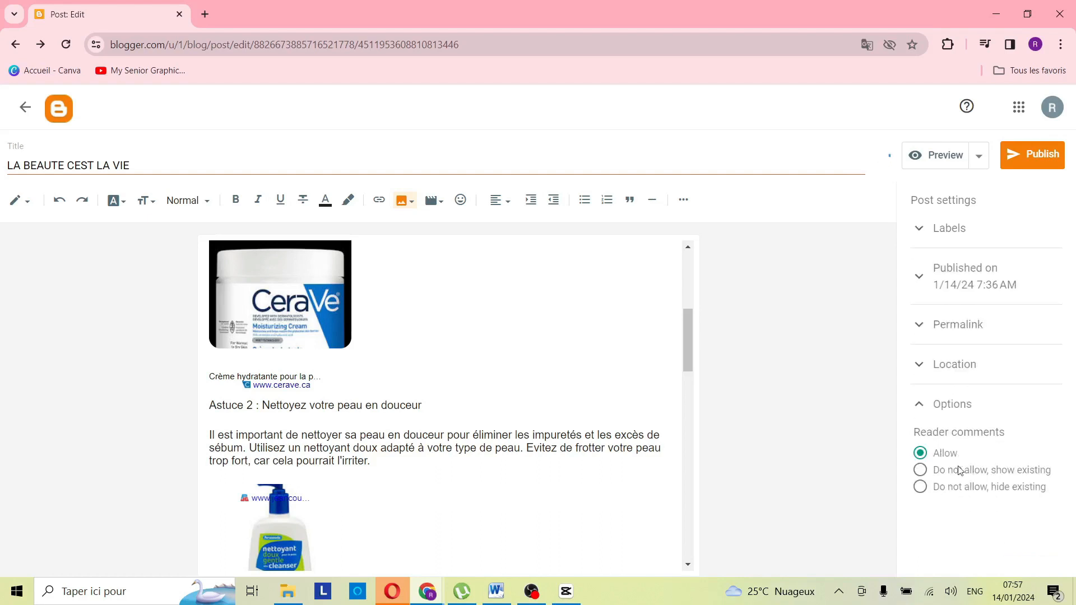
Step: Preview the post and read through the article as it appears on the blog
click(946, 157)
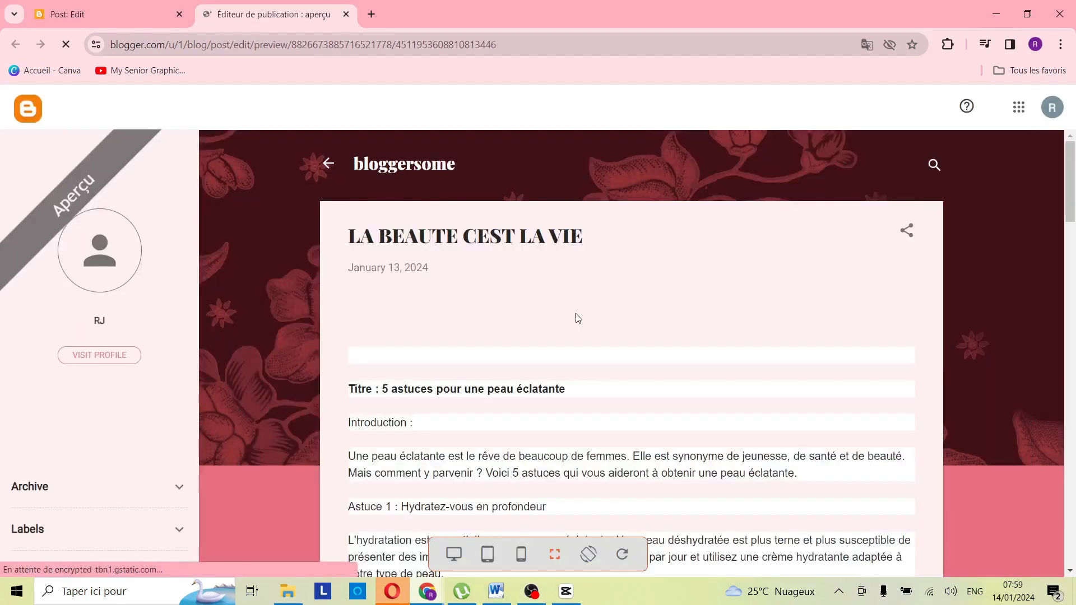
scroll(581, 325, down, 15)
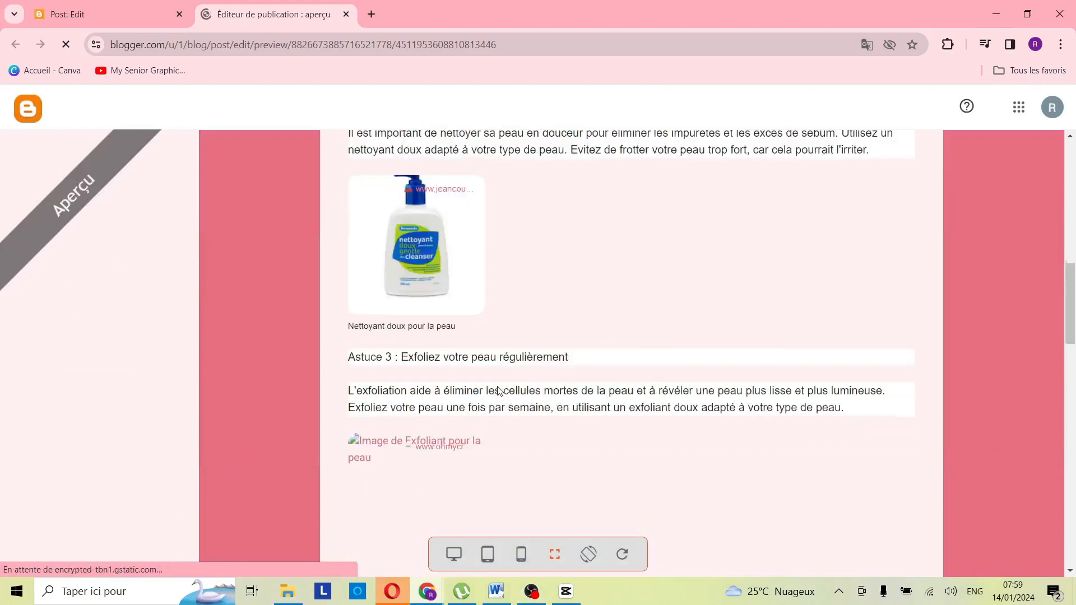
Step: Read through the rest of the post preview, including the post title, introduction and Astuce 1 section
scroll(500, 390, down, 3)
scroll(500, 389, up, 20)
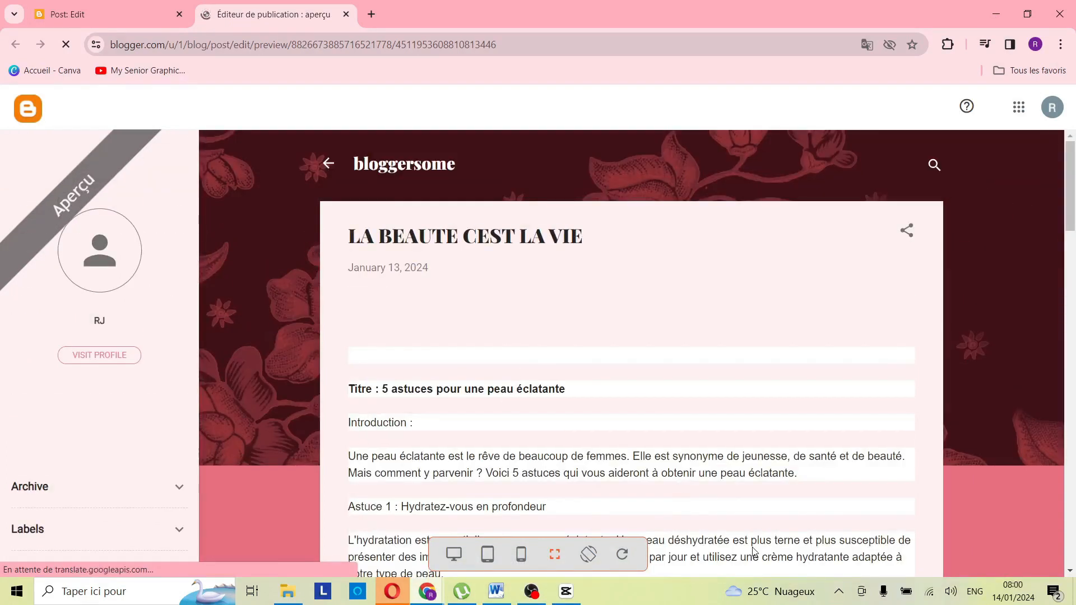
scroll(608, 415, down, 7)
scroll(608, 415, up, 7)
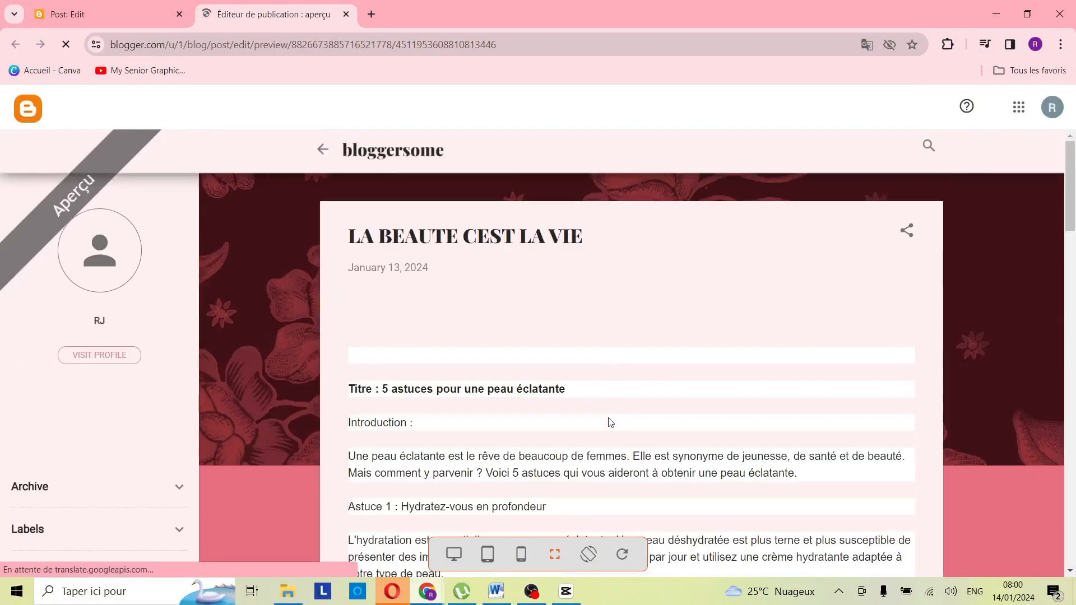
scroll(581, 408, down, 2)
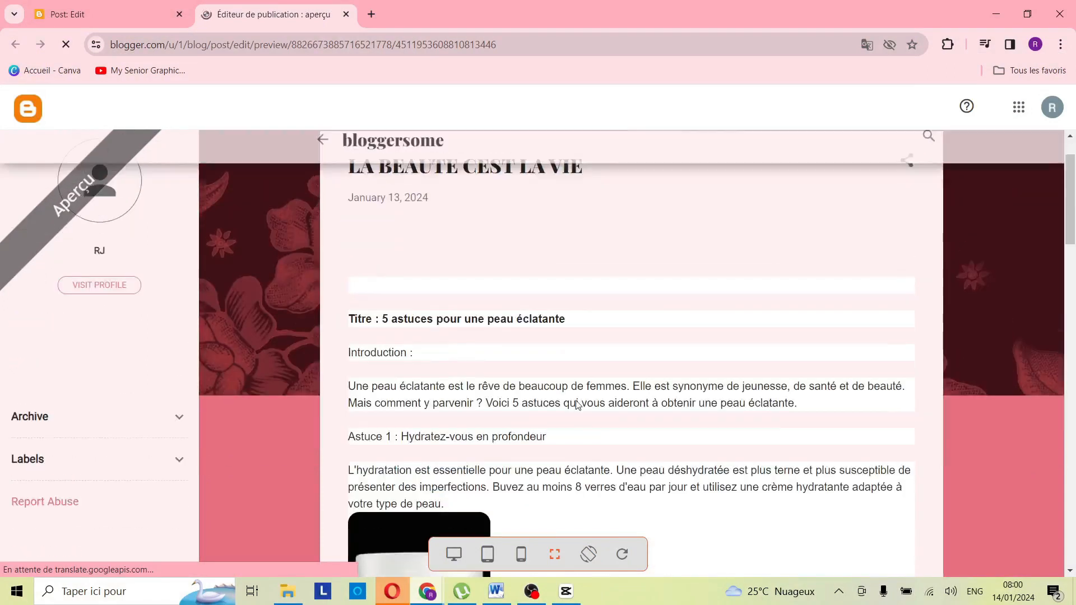
scroll(578, 406, up, 2)
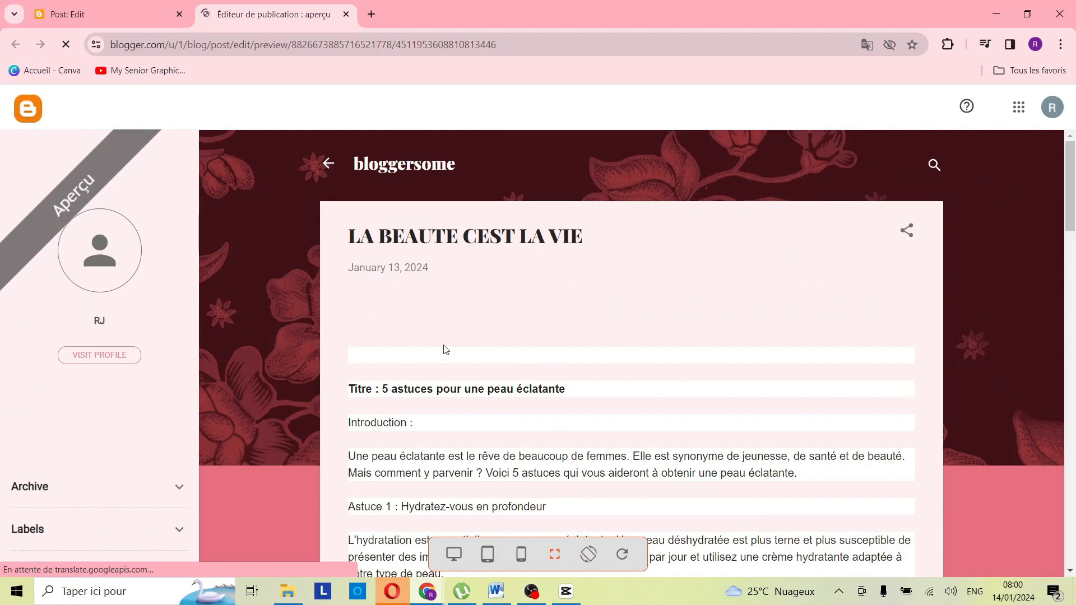
Step: Return to the post editor and publish the LA BEAUTE CEST LA VIE post to the blog
click(113, 5)
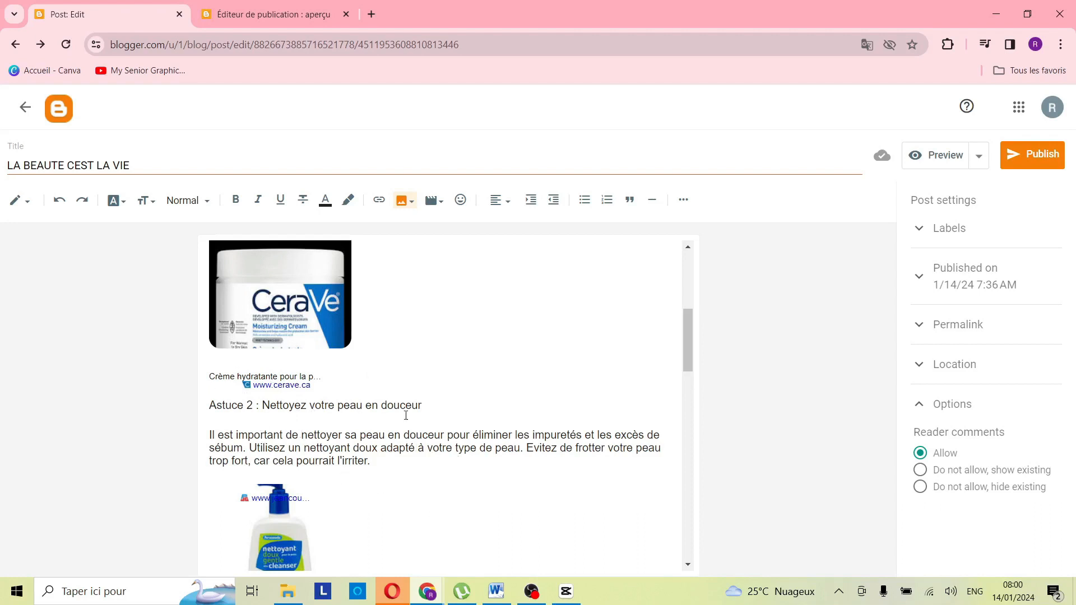
scroll(392, 402, up, 2)
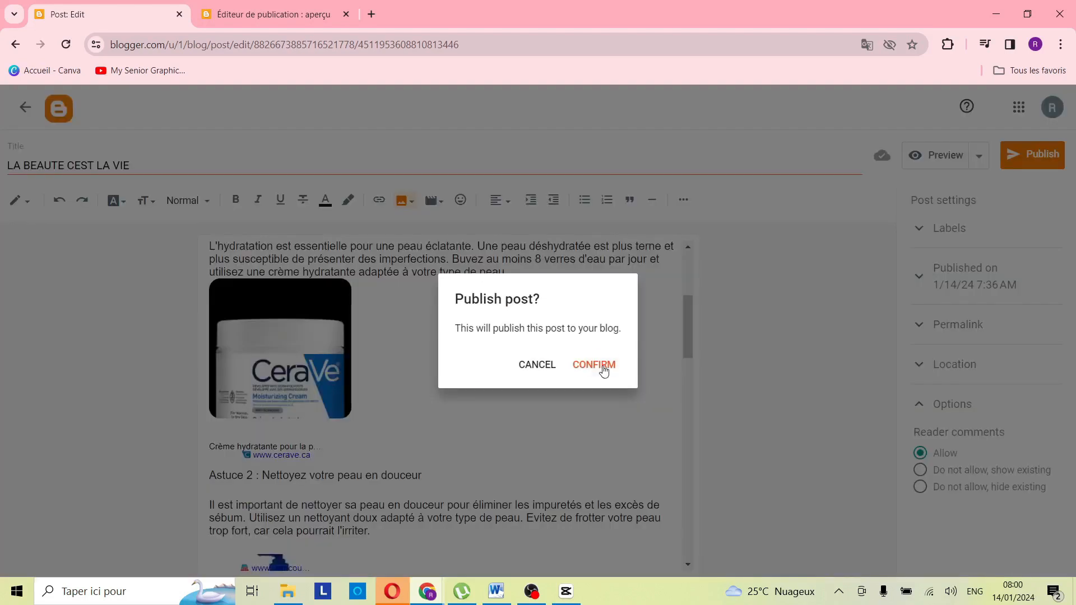
click(604, 370)
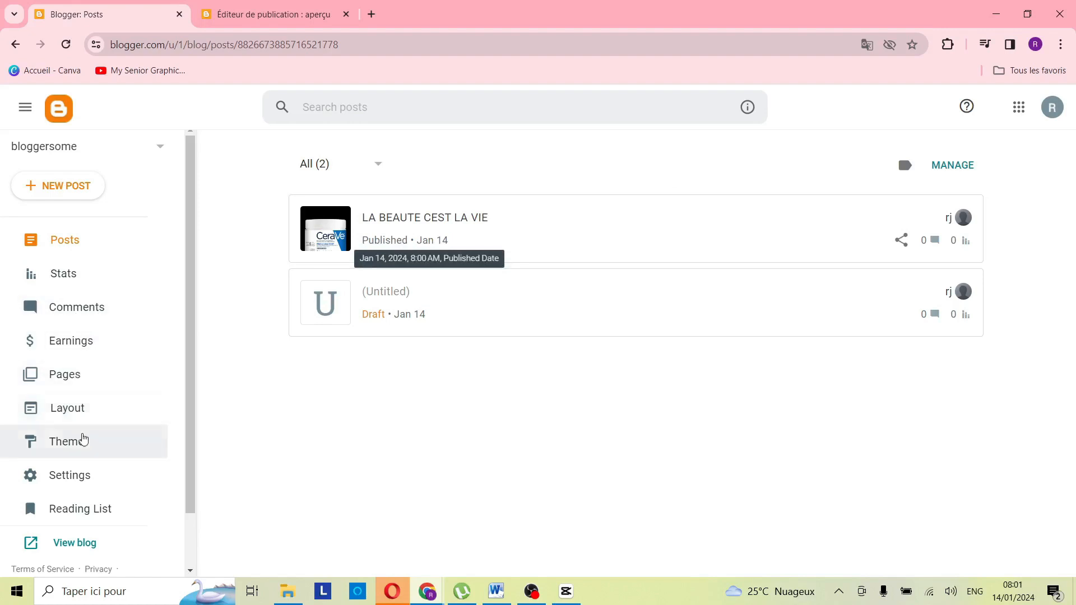
Step: Examine the blog's layout gadgets, from the sidebar and header sections to the Ads and Page Body sections
click(86, 421)
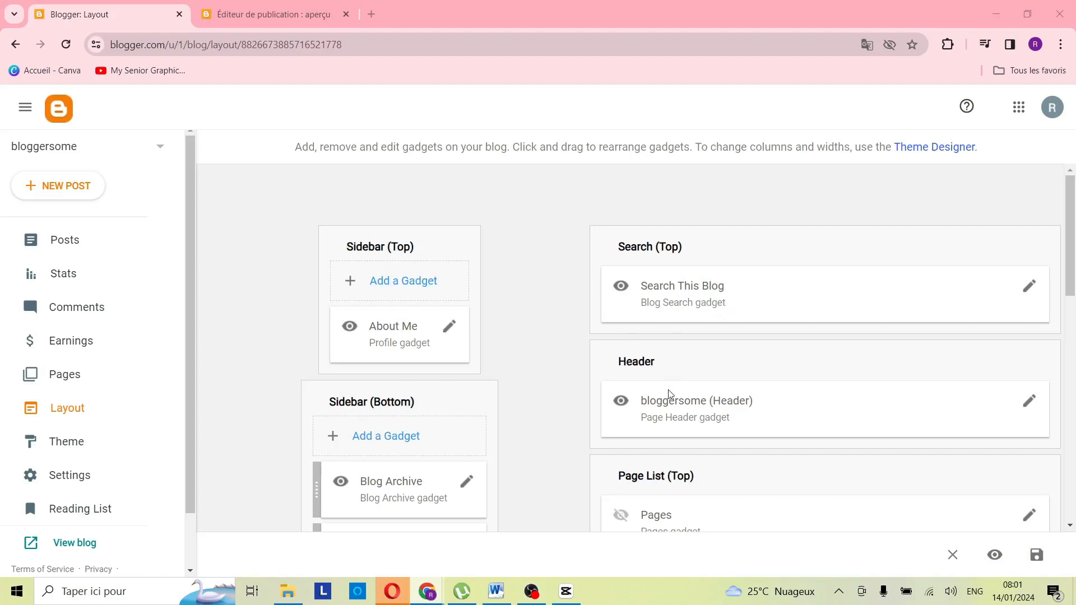
scroll(711, 415, down, 3)
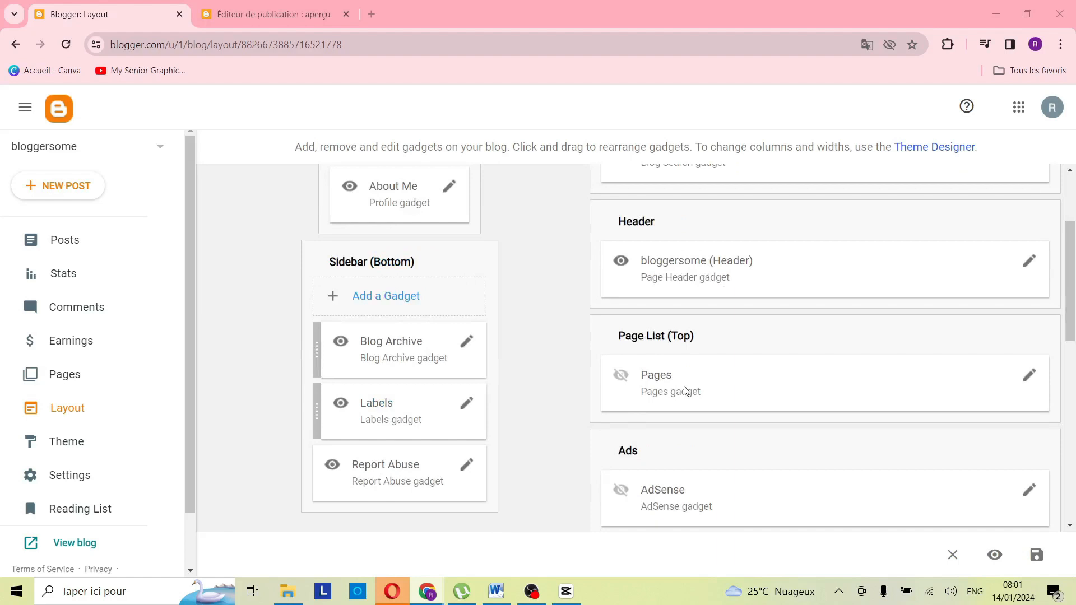
scroll(686, 390, down, 3)
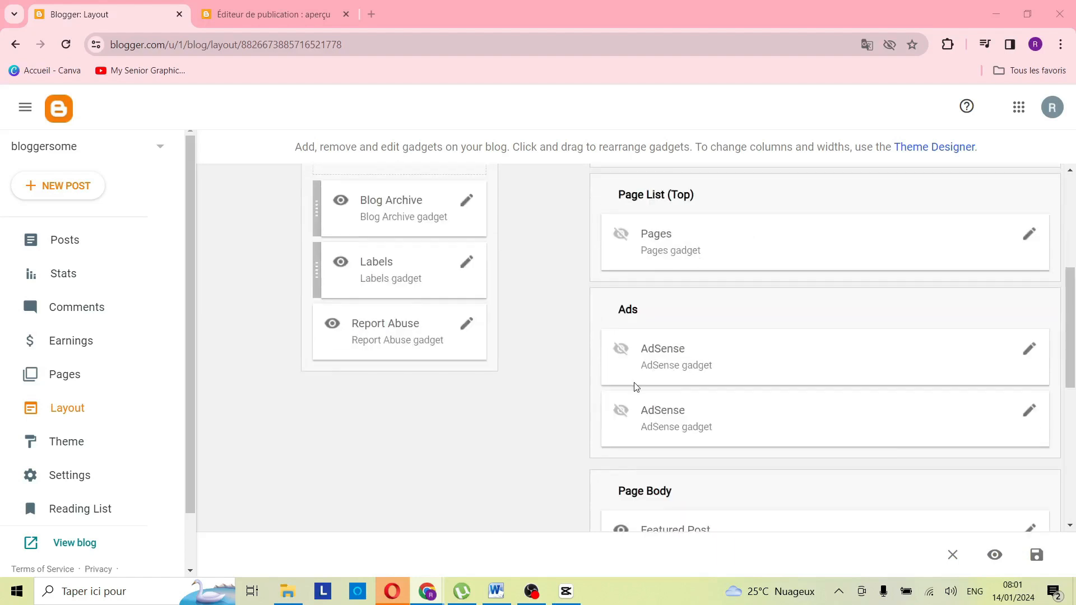
scroll(634, 385, down, 3)
scroll(672, 237, up, 4)
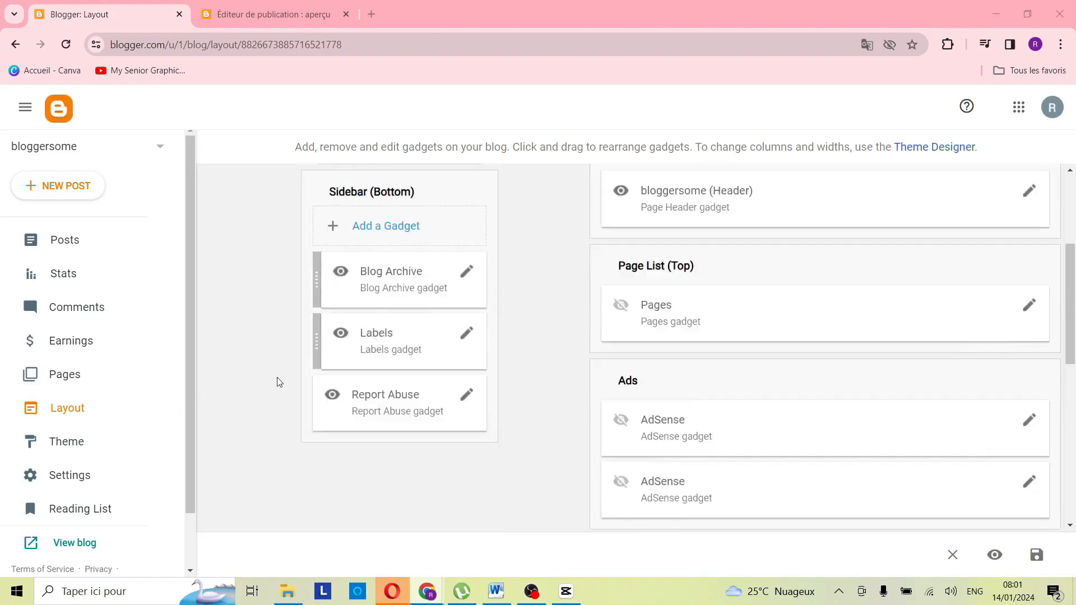
scroll(779, 397, down, 7)
scroll(775, 400, up, 3)
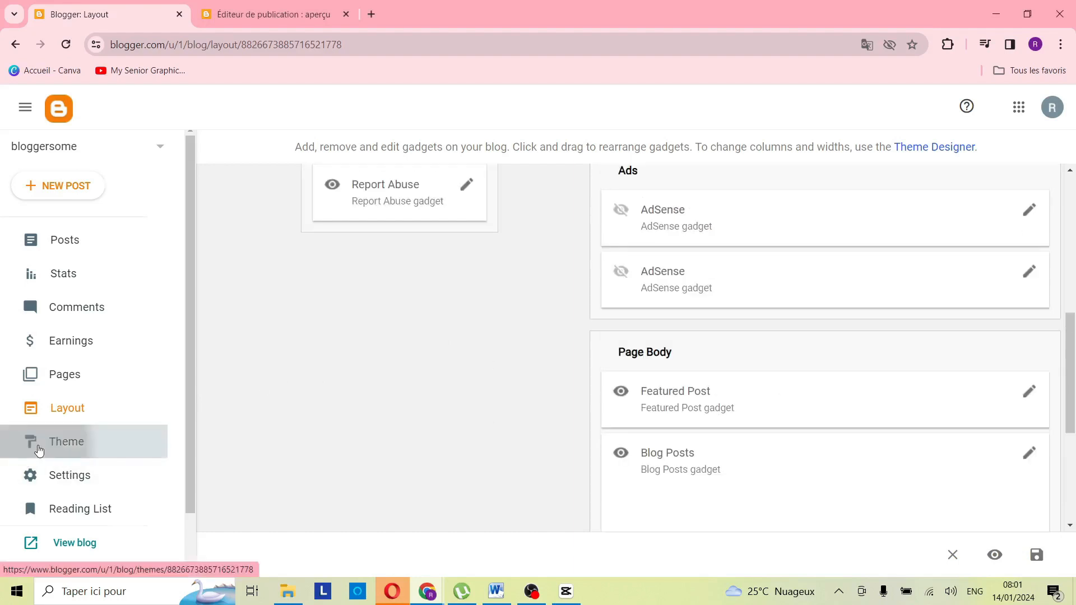
Step: Look at the backup, restore and HTML editing options available for the current Contempo Pink theme
click(34, 442)
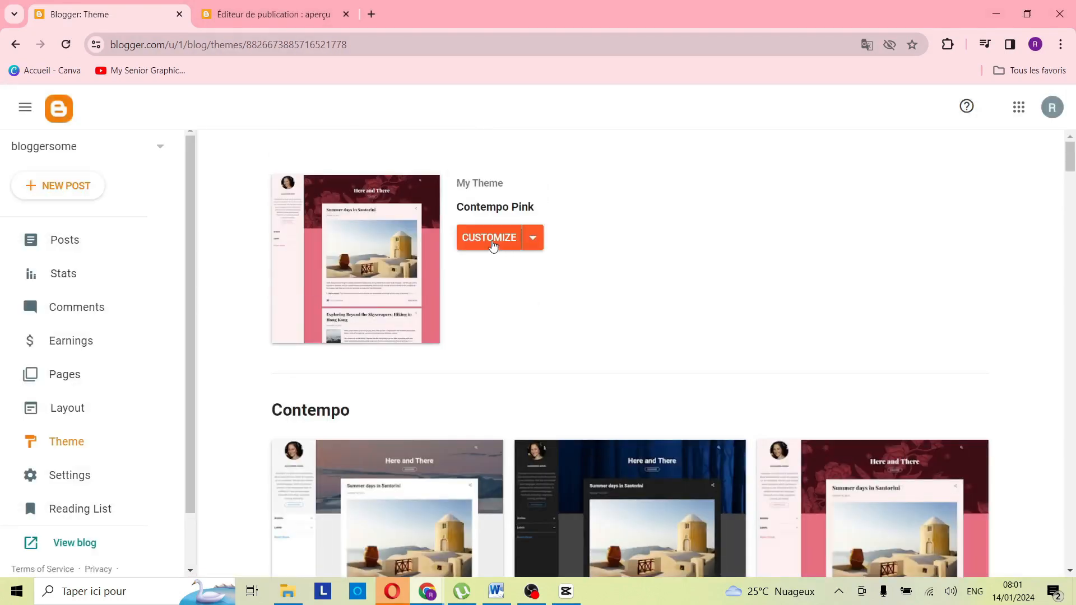
click(531, 242)
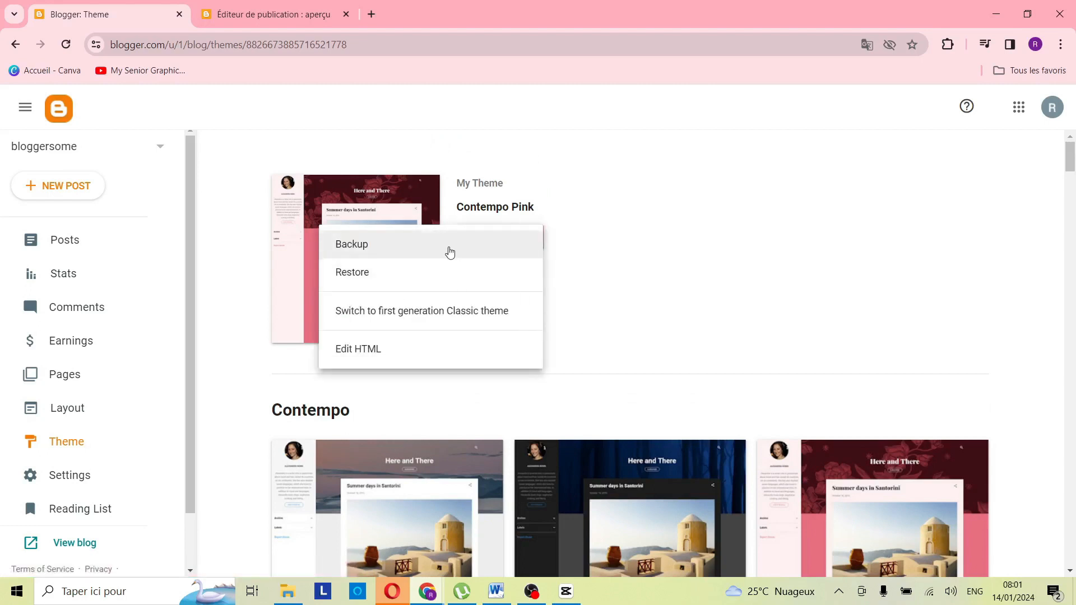
click(479, 271)
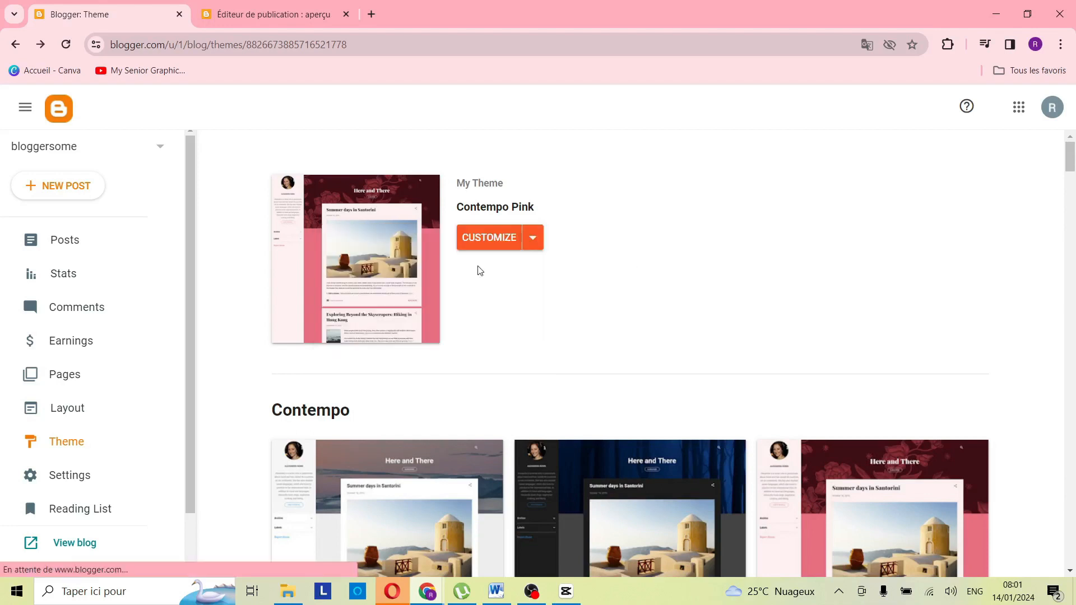
Step: Customize the Contempo Pink theme by replacing its background image with the golden chandelier picture from the image gallery
click(495, 241)
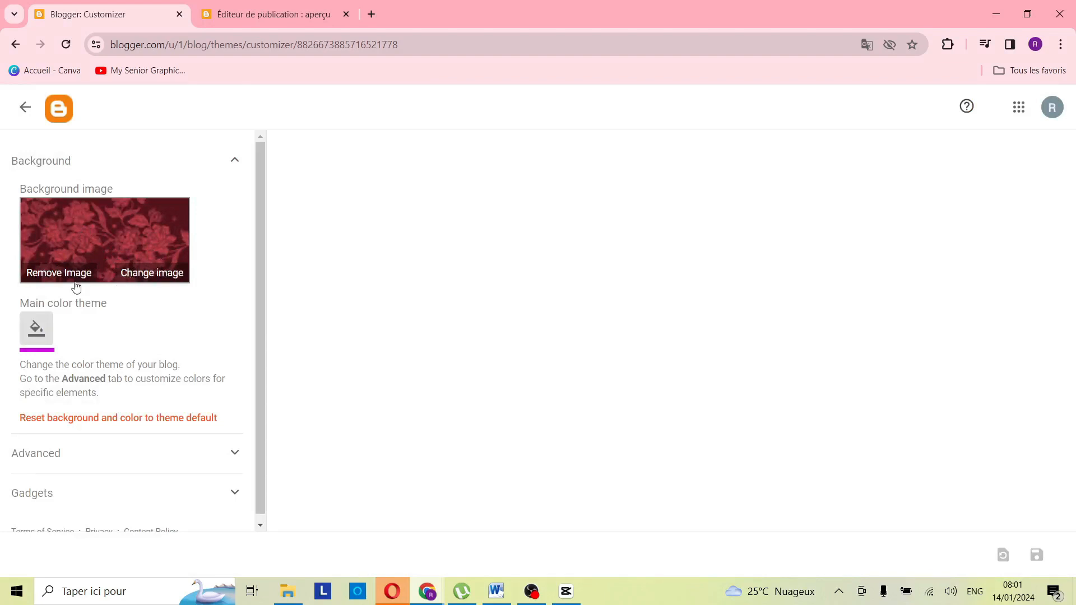
click(149, 274)
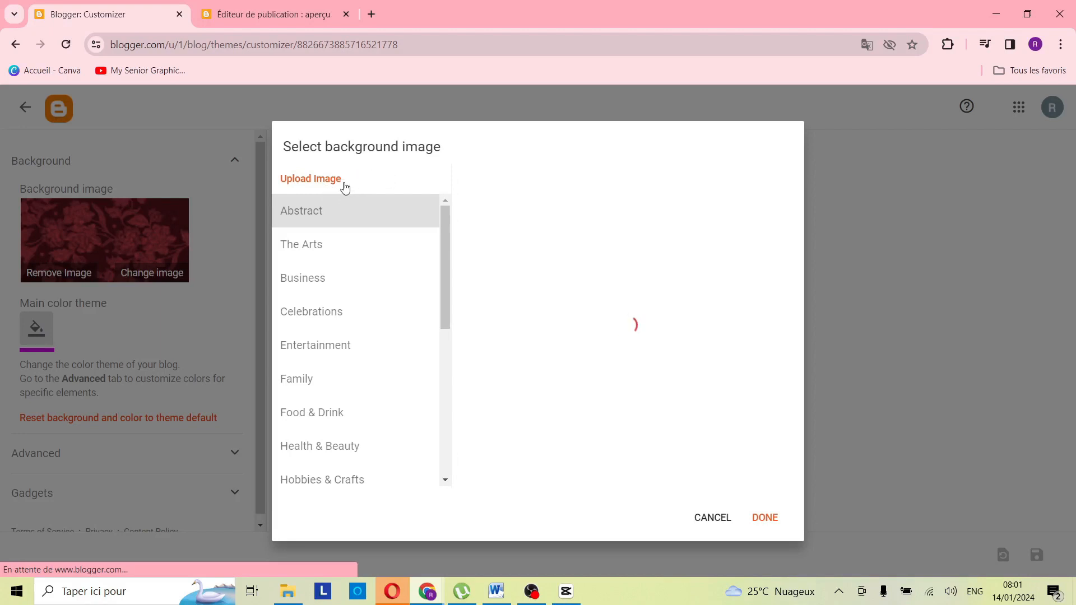
scroll(376, 339, down, 3)
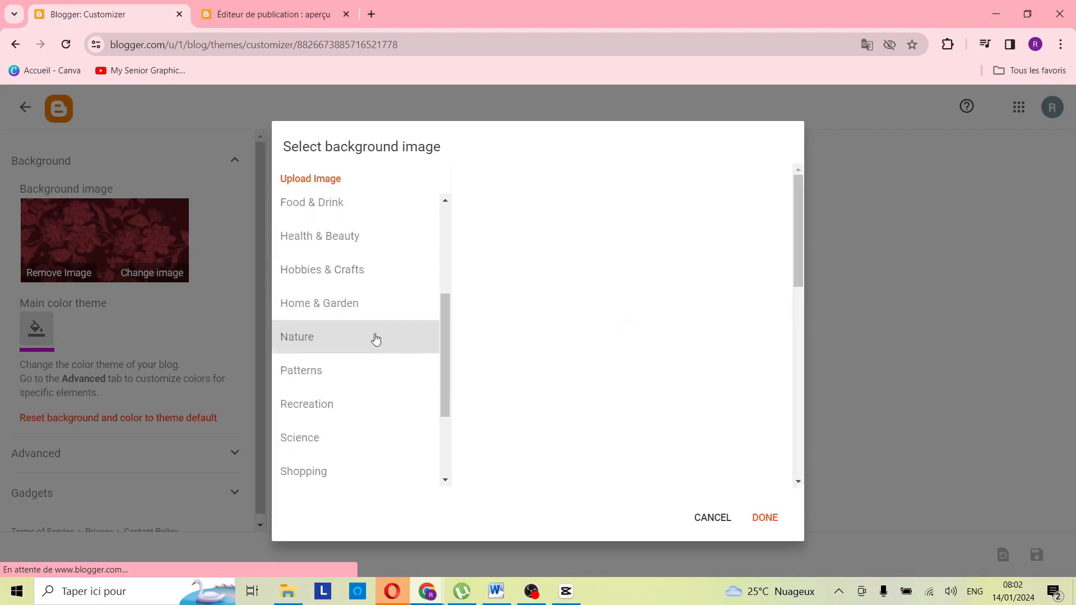
scroll(374, 337, up, 3)
scroll(373, 337, down, 2)
drag(443, 328, 449, 264)
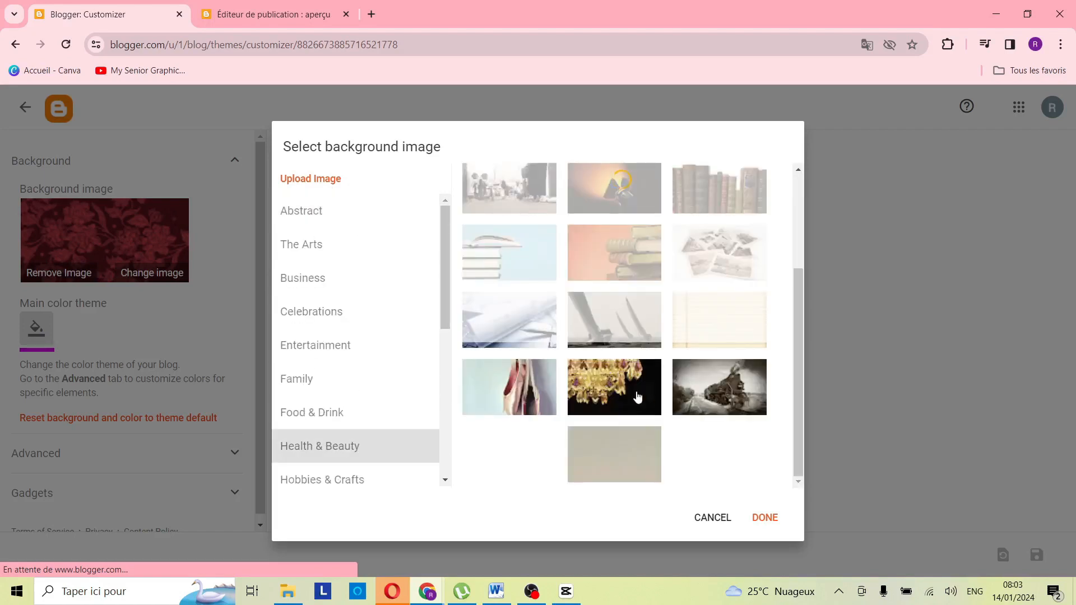
click(583, 393)
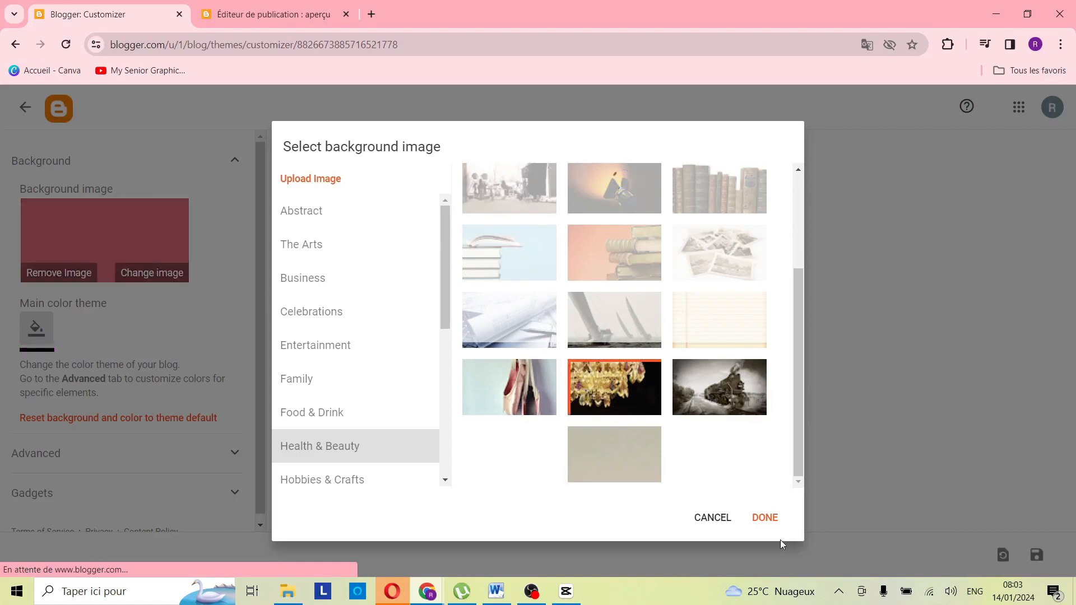
click(766, 517)
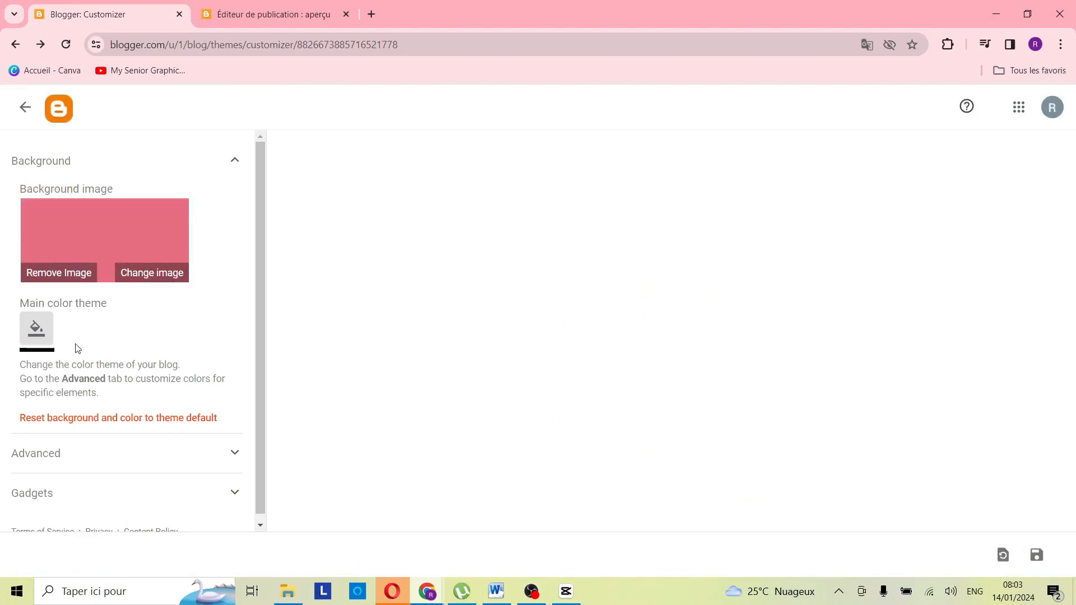
Step: Look at the main color theme setting and the advanced page text font and color options without changing them
click(45, 340)
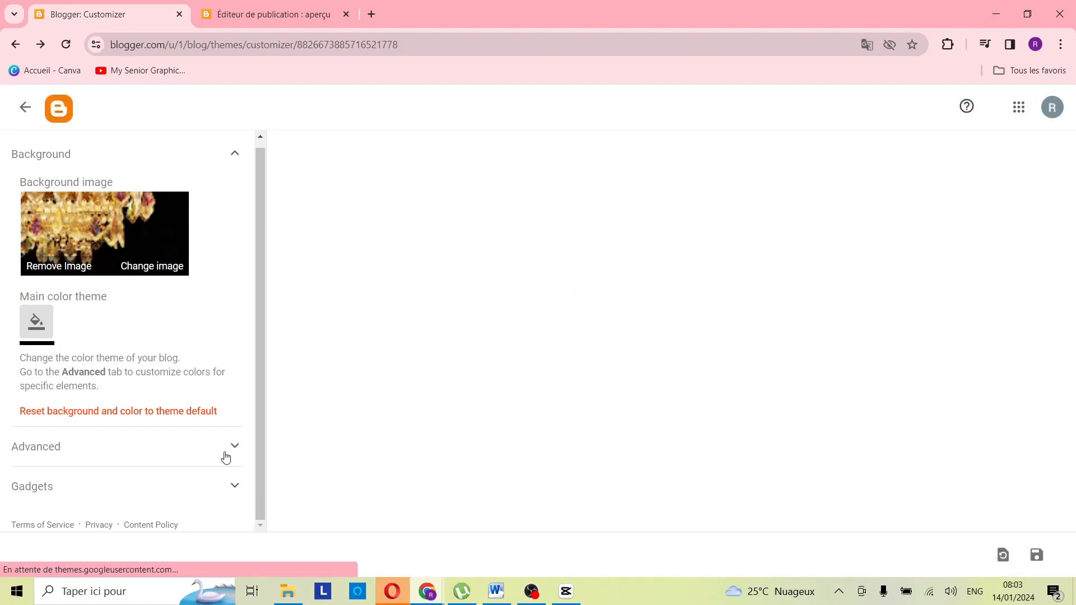
click(227, 454)
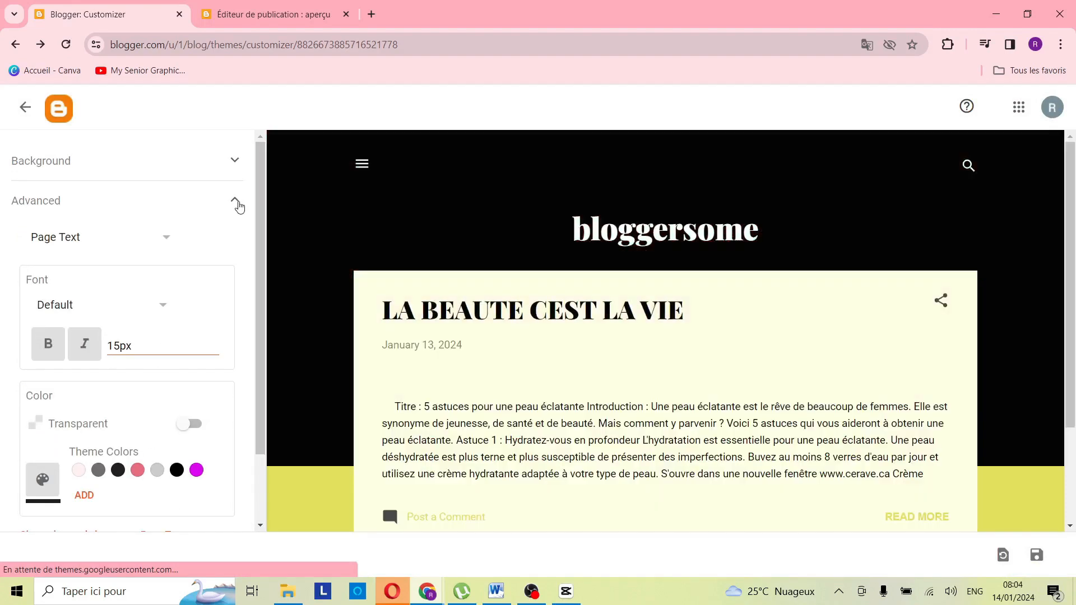
click(235, 201)
Step: Review the restyled blog in the customizer preview down to its footer and apply the customizer settings to the blog
scroll(623, 293, down, 3)
scroll(622, 297, down, 3)
scroll(621, 300, up, 3)
scroll(612, 315, down, 1)
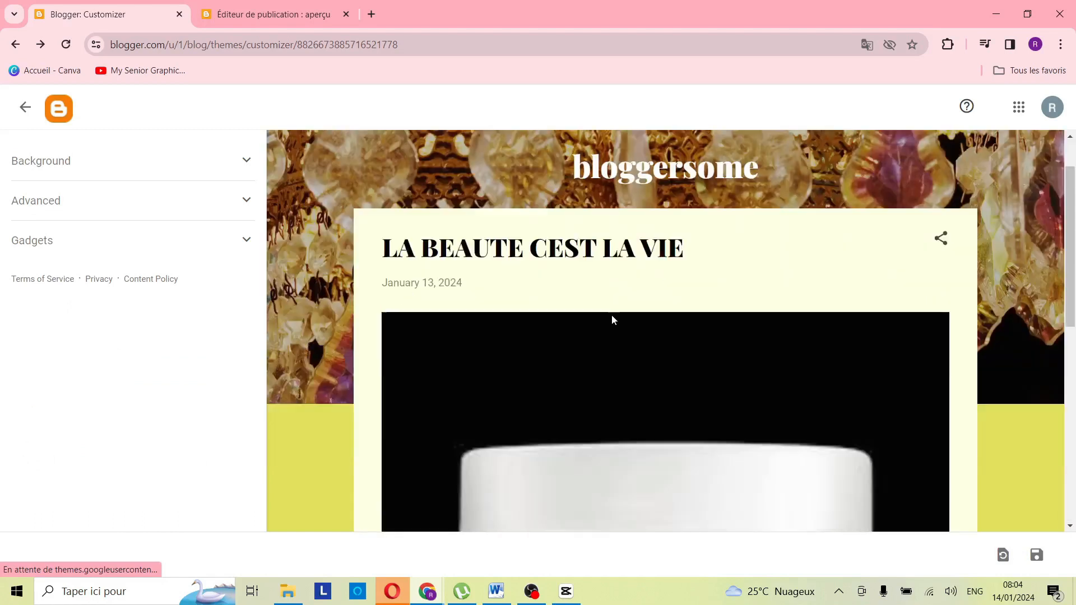
scroll(612, 316, down, 7)
scroll(605, 298, up, 4)
scroll(604, 303, down, 5)
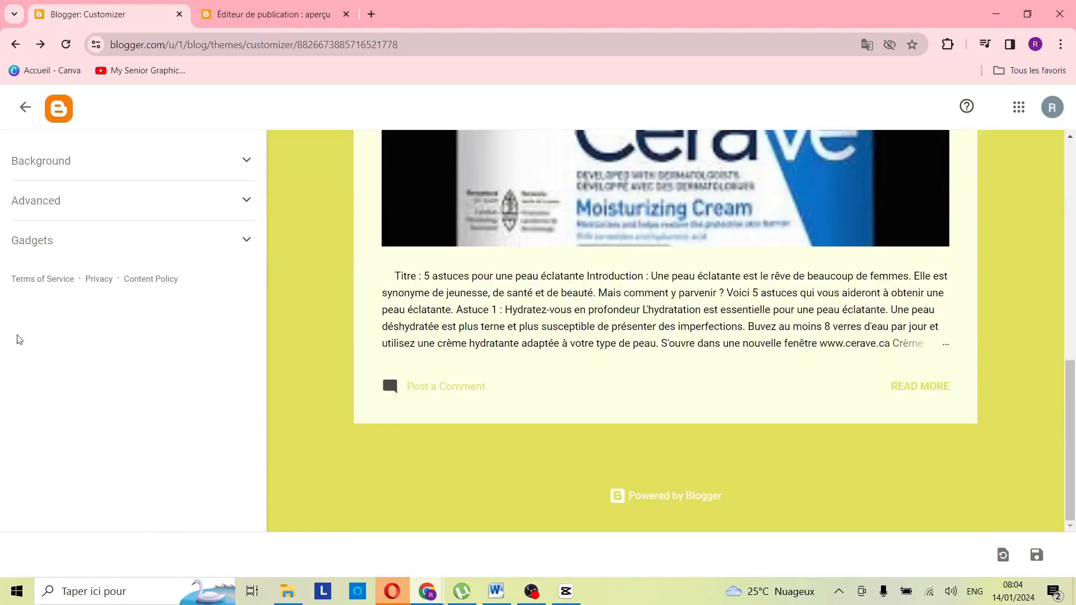
scroll(533, 258, up, 10)
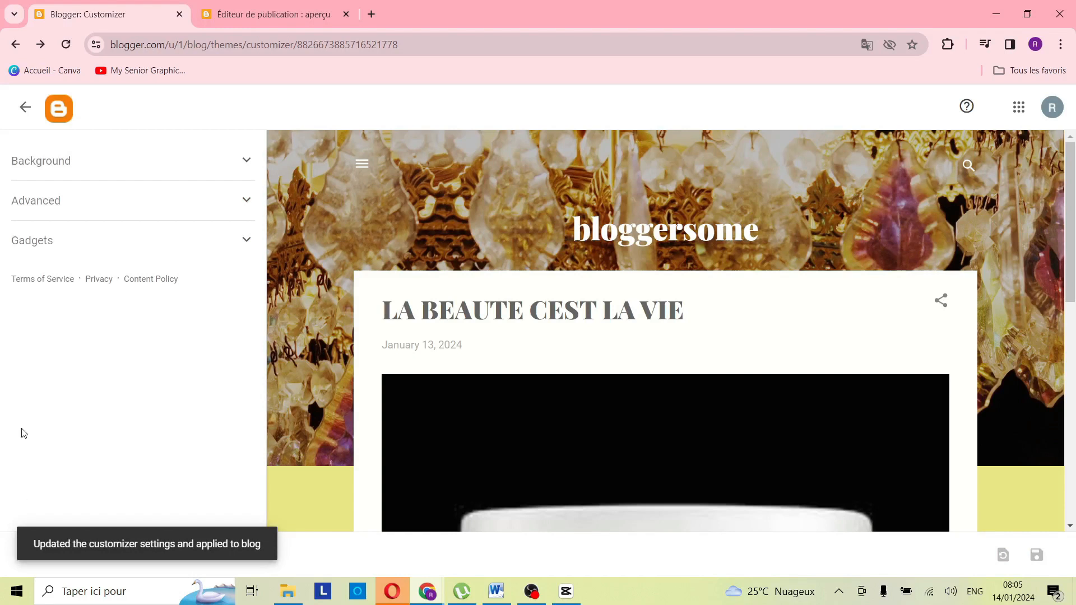
click(15, 44)
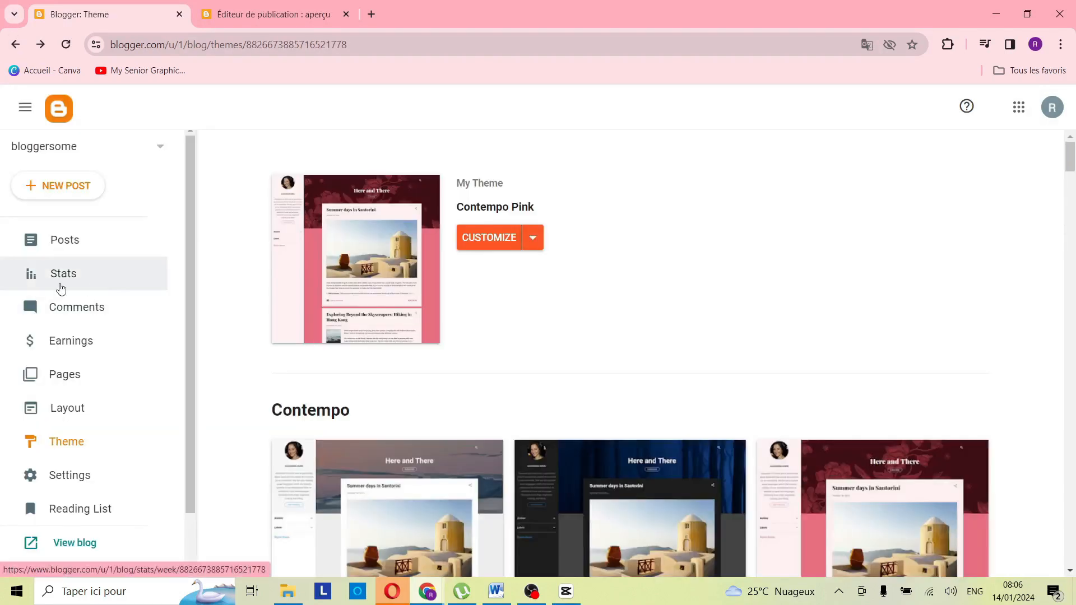
Step: Look through the blog's statistics, comments and AdSense earnings pages
click(87, 273)
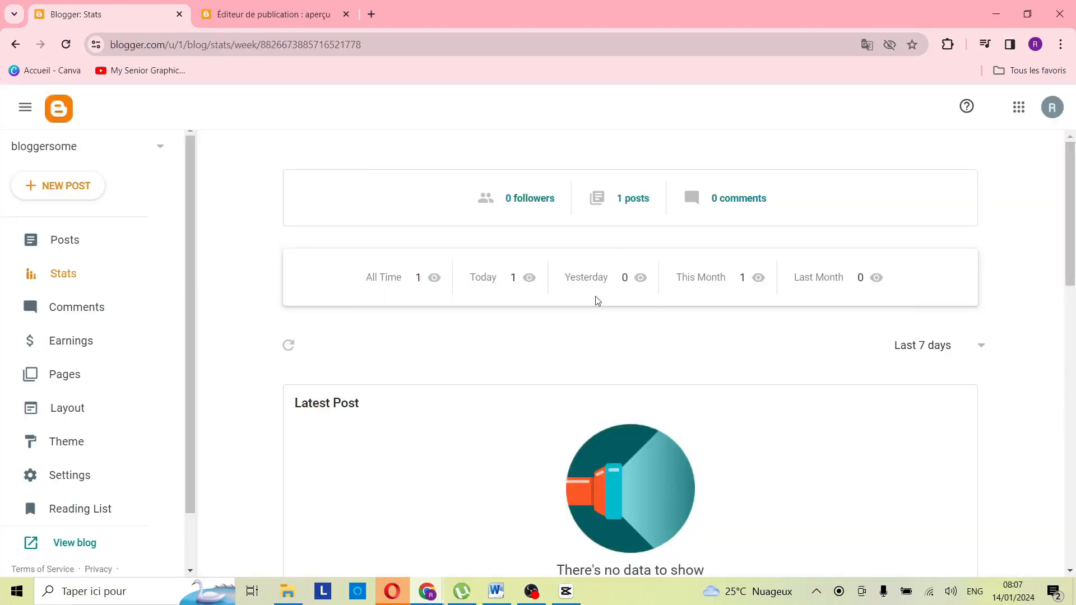
scroll(598, 301, down, 3)
scroll(786, 250, up, 3)
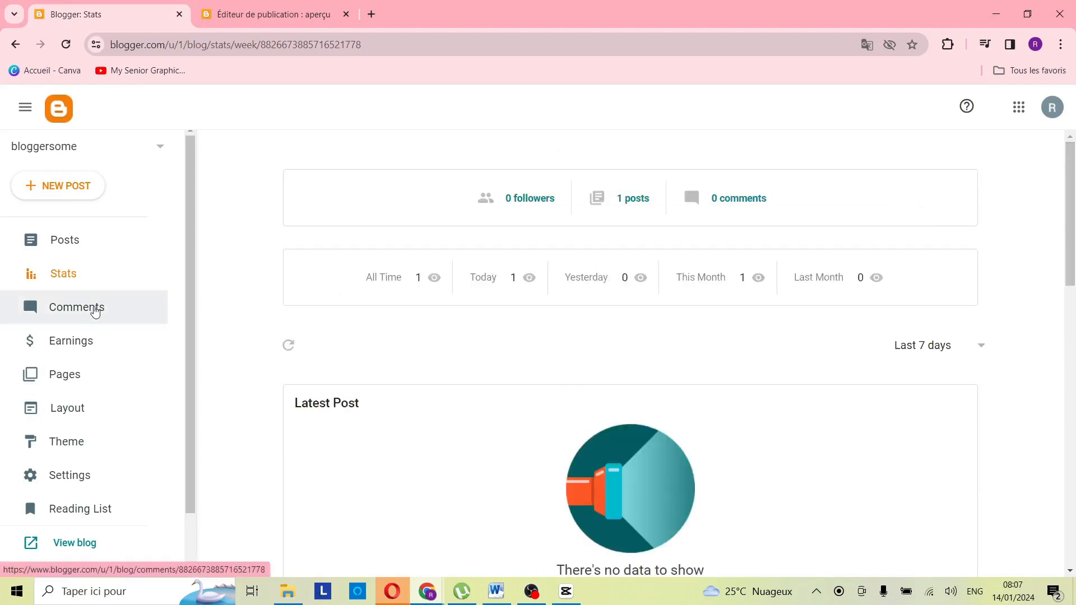
click(90, 306)
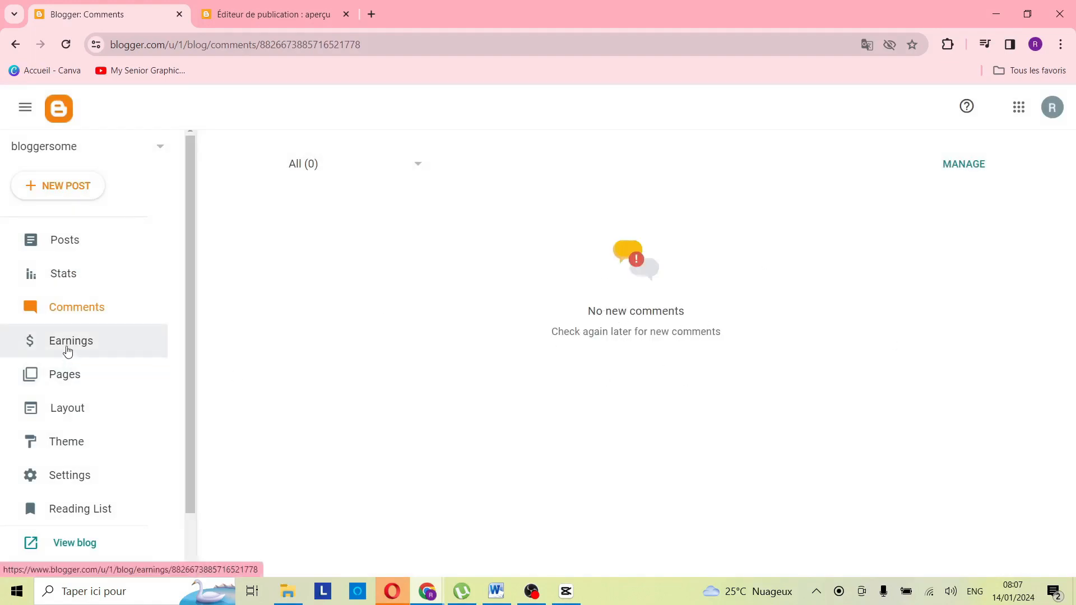
click(67, 351)
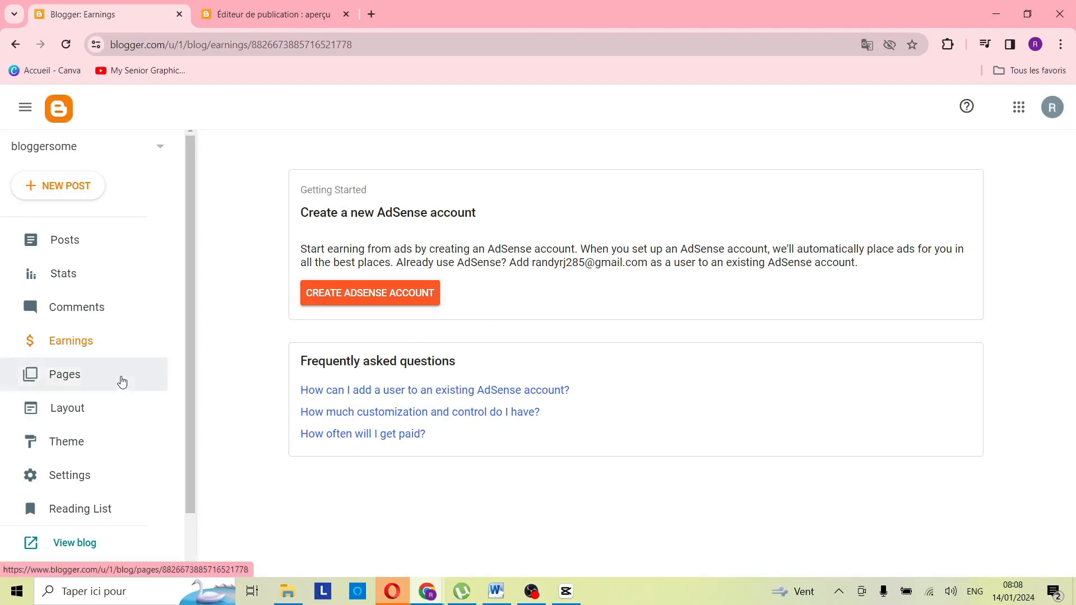
Step: Look through the blog's settings, from the basic, privacy and publishing sections to permissions, comments and email
scroll(38, 374, down, 1)
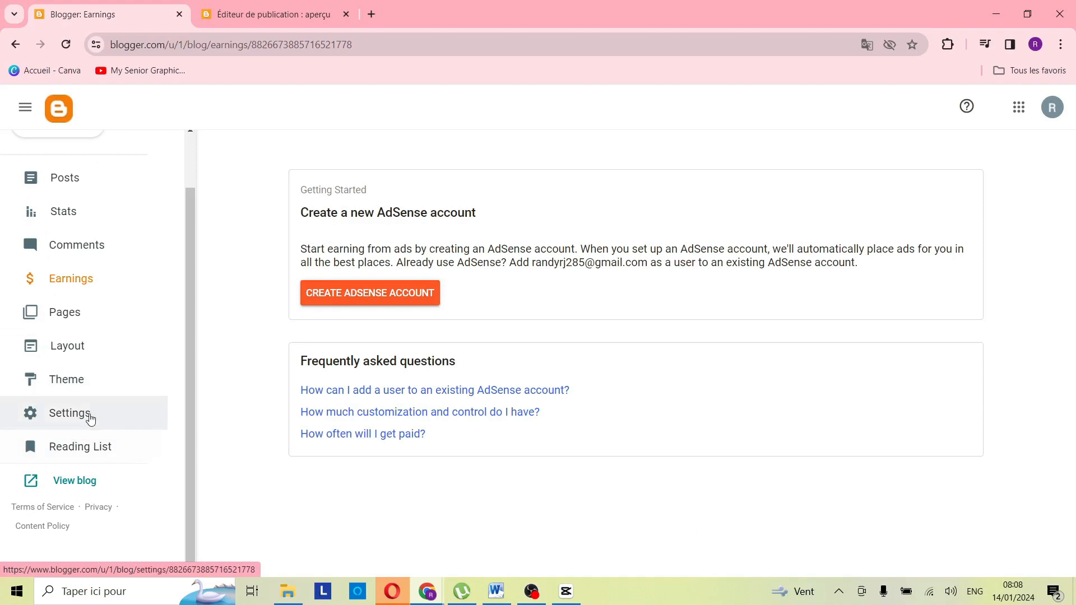
click(98, 421)
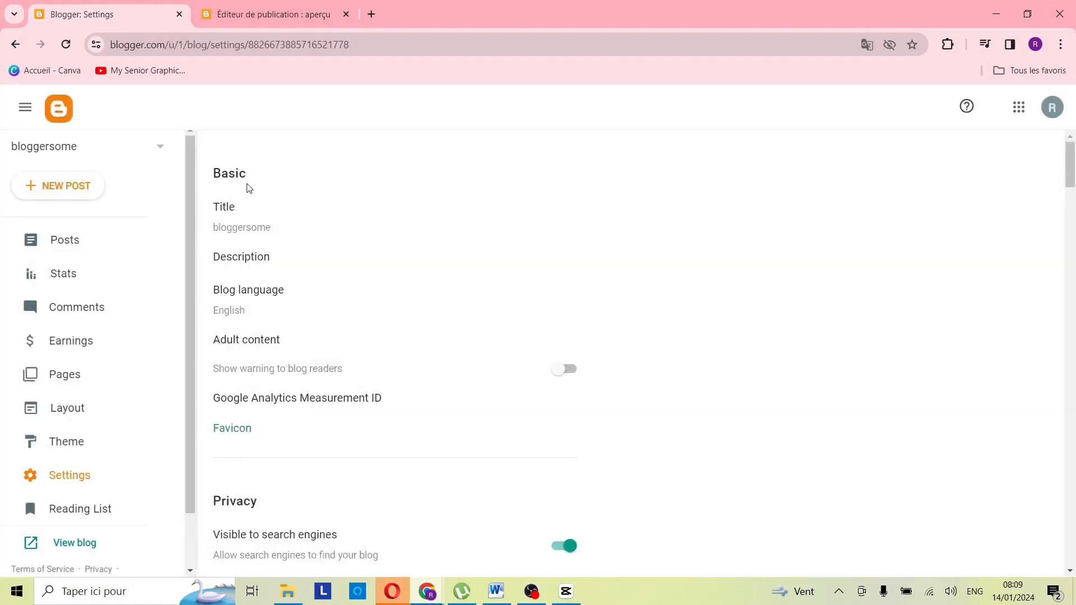
scroll(254, 182, down, 9)
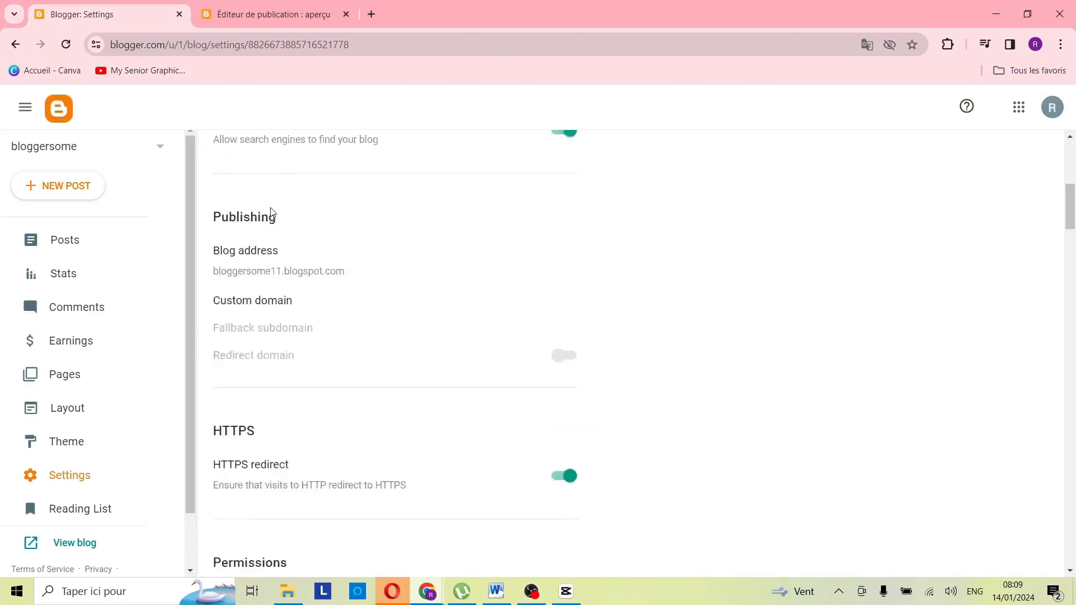
scroll(275, 211, up, 4)
scroll(286, 207, down, 2)
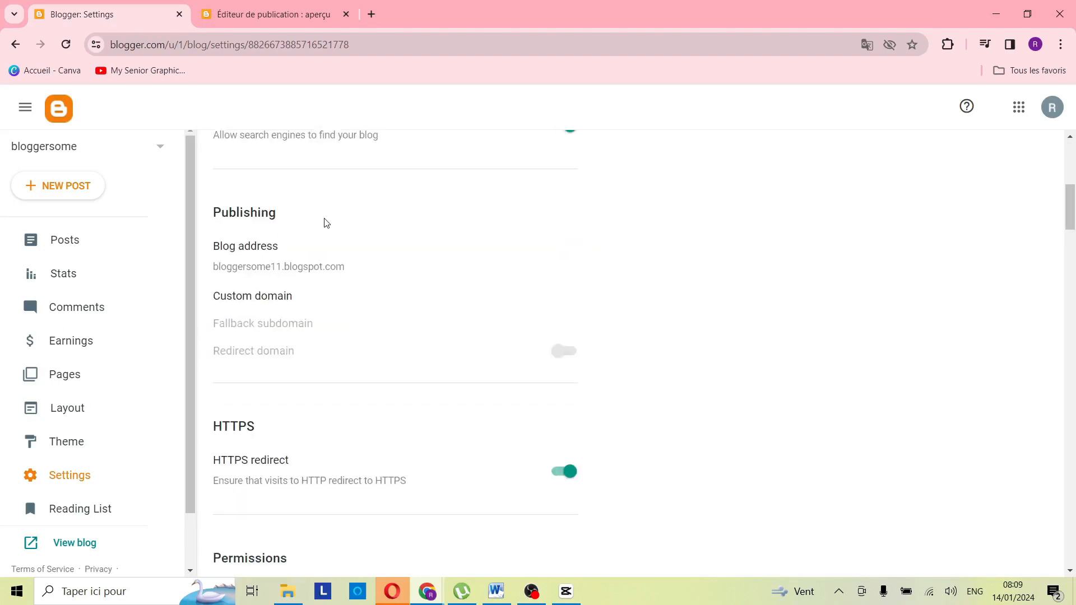
scroll(476, 288, down, 3)
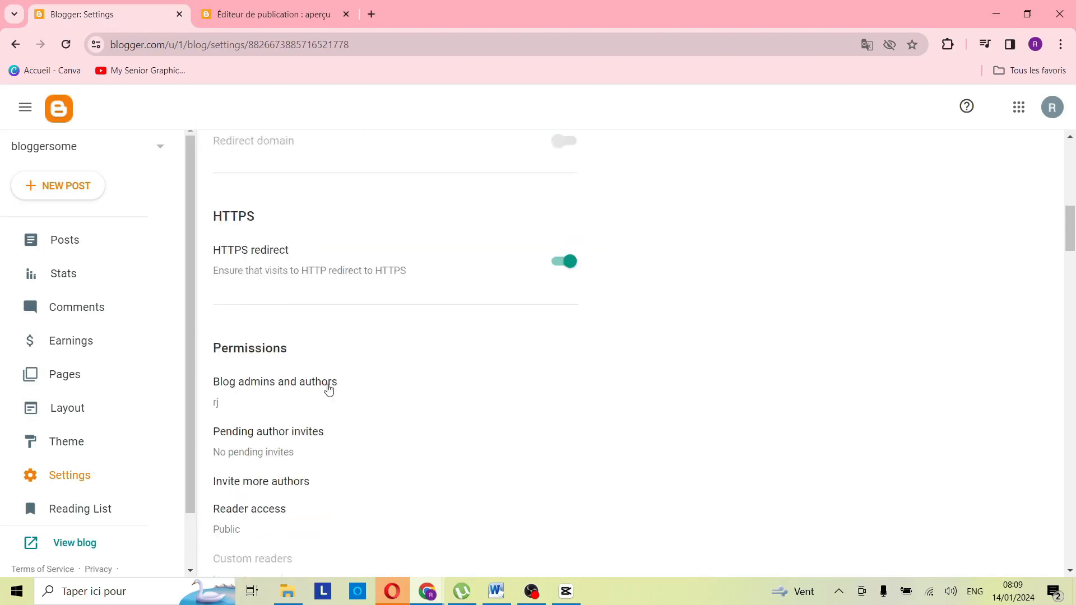
scroll(330, 386, down, 3)
scroll(333, 386, down, 18)
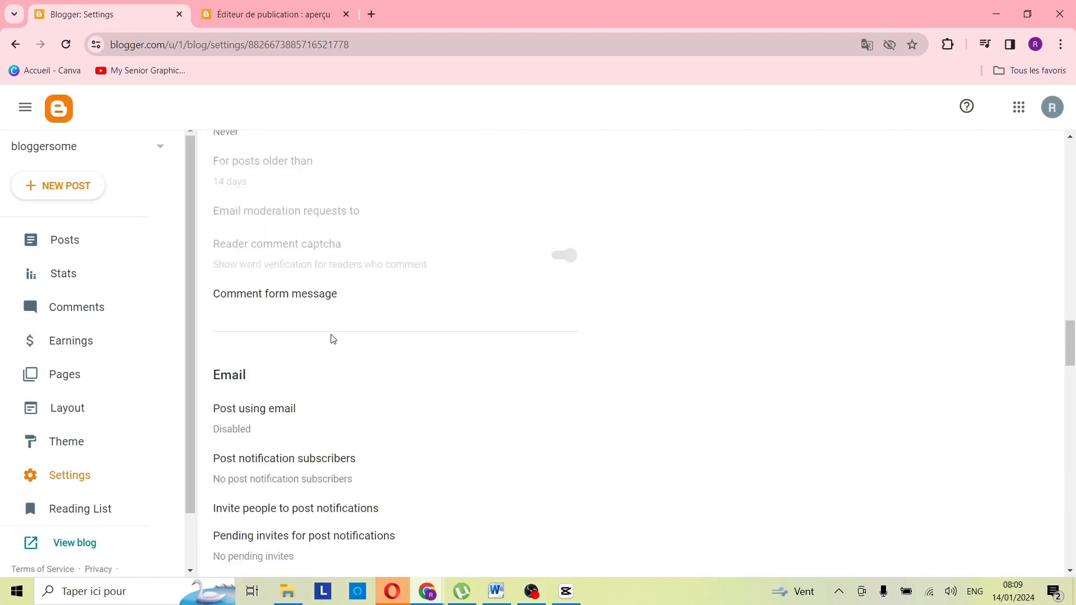
scroll(342, 345, down, 3)
scroll(344, 346, up, 18)
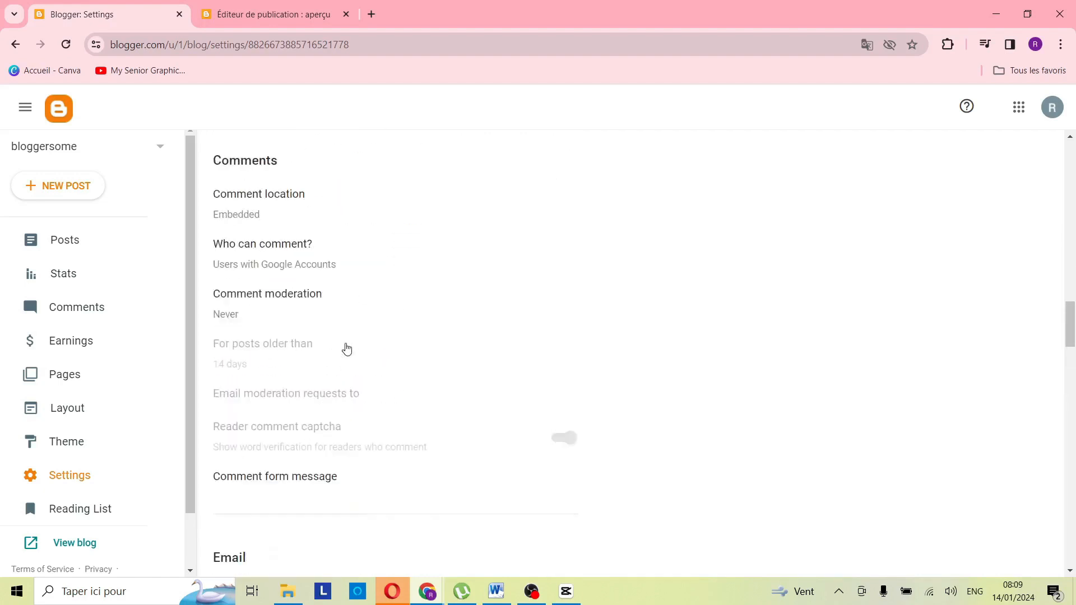
scroll(353, 349, up, 12)
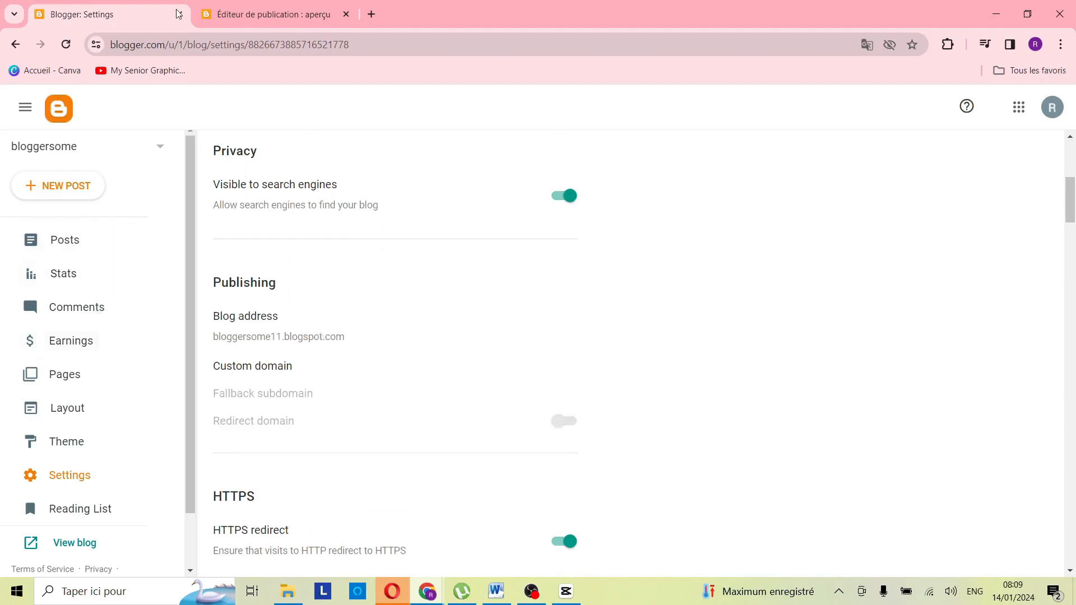
Step: Reload the post preview of "LA BEAUTE C'EST LA VIE" and look over the post in the customized theme
click(274, 14)
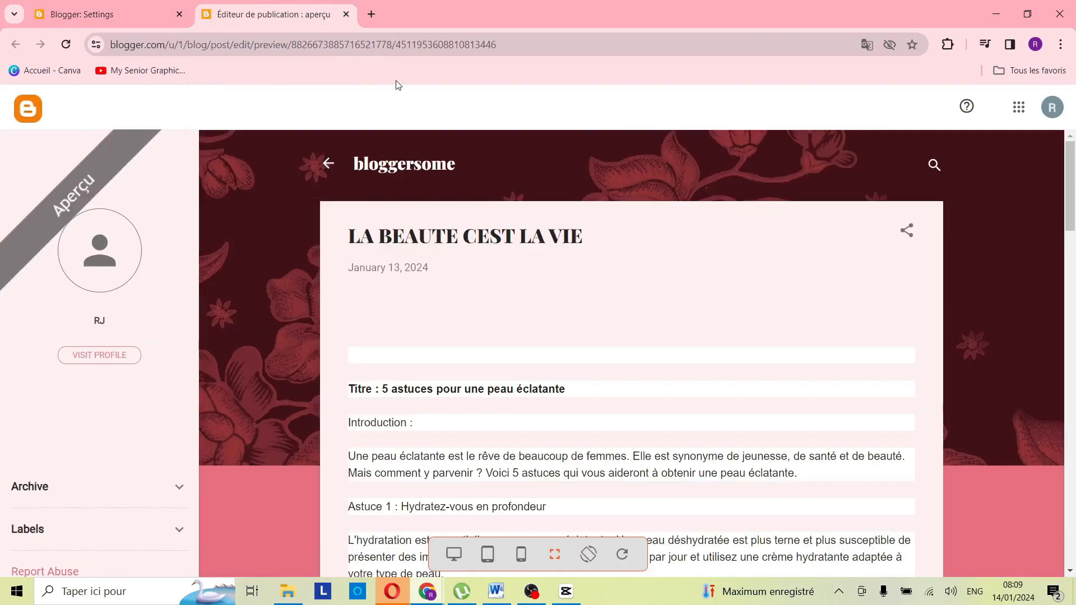
click(484, 53)
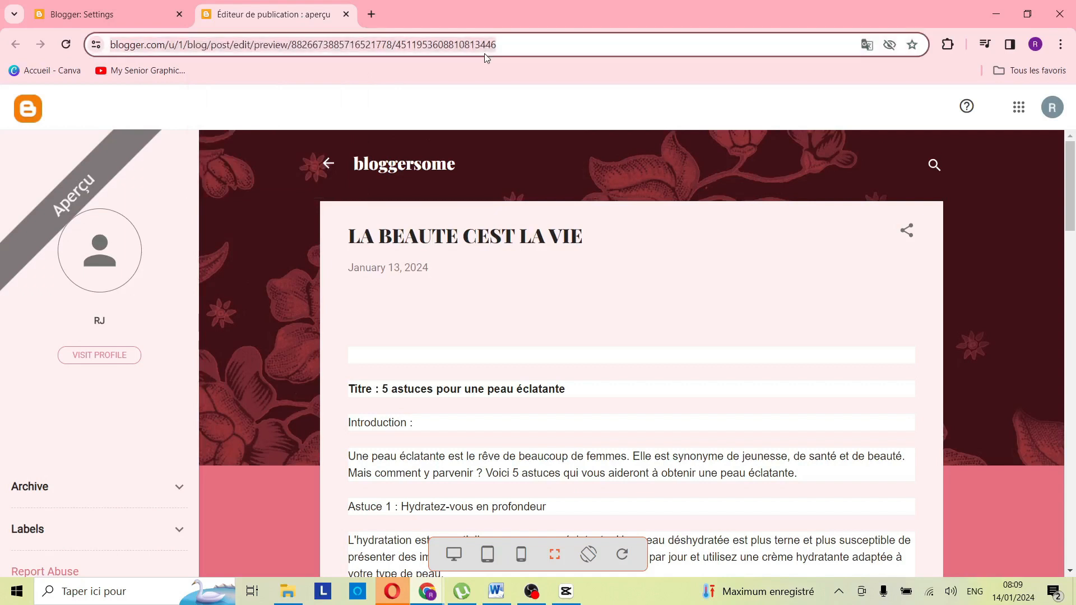
key(Return)
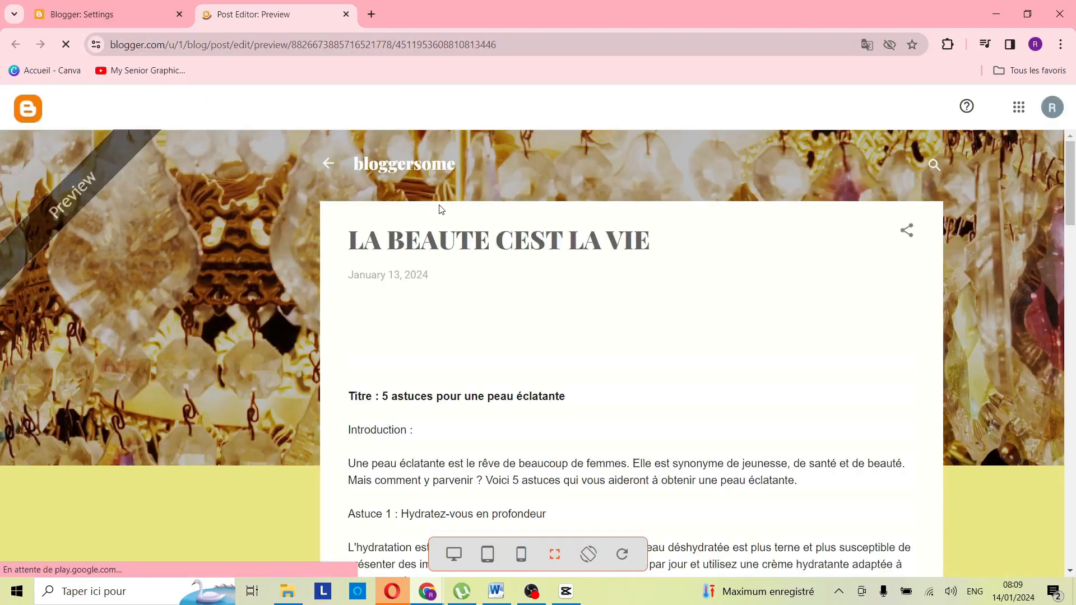
scroll(482, 266, down, 5)
scroll(482, 266, up, 5)
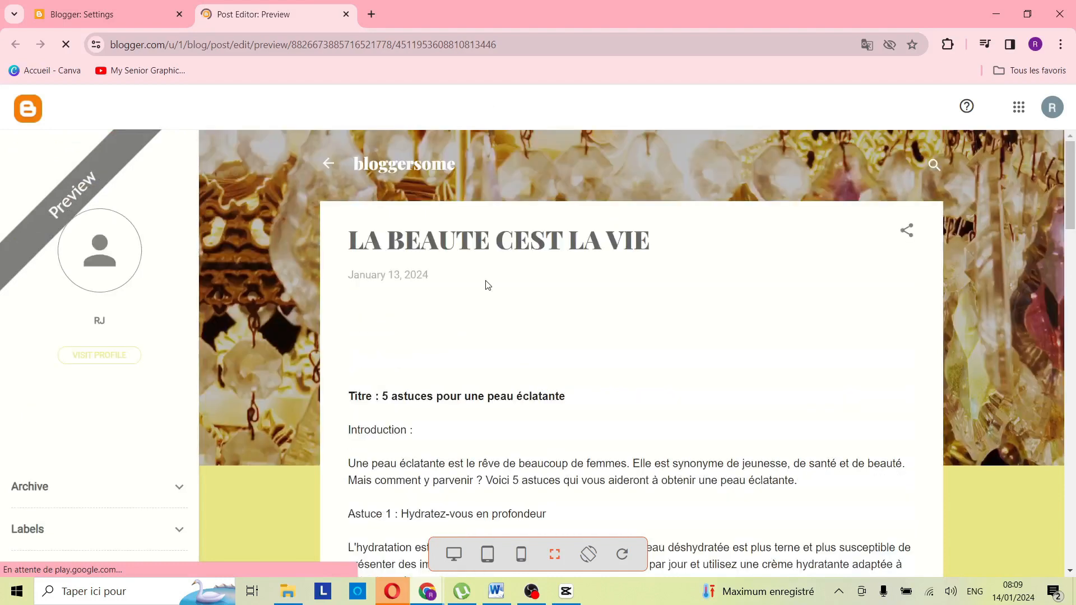
drag(1075, 205, 1023, 190)
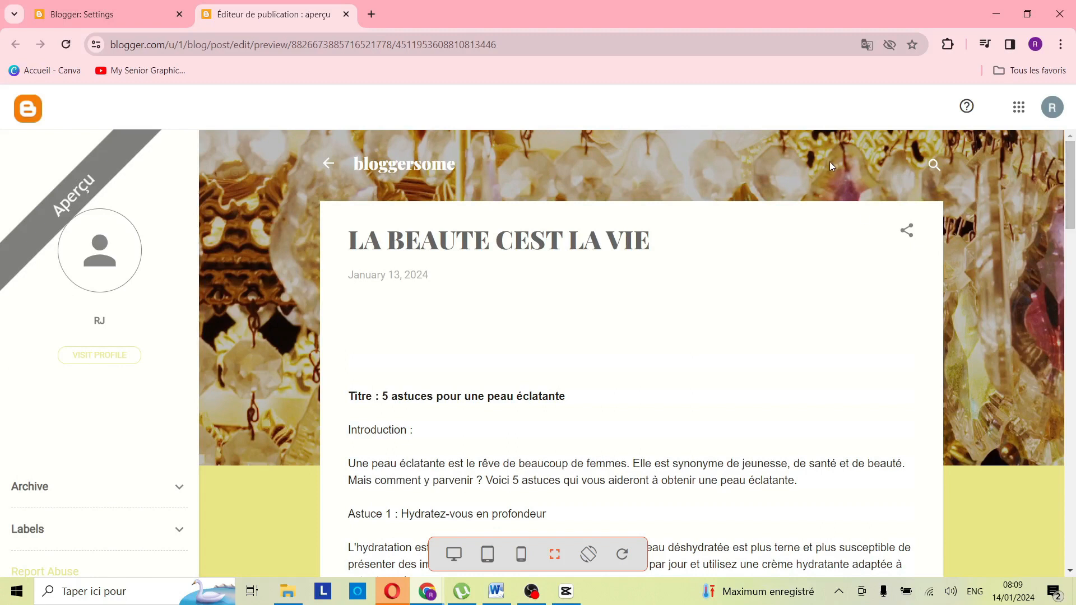
scroll(740, 188, down, 10)
scroll(673, 189, up, 10)
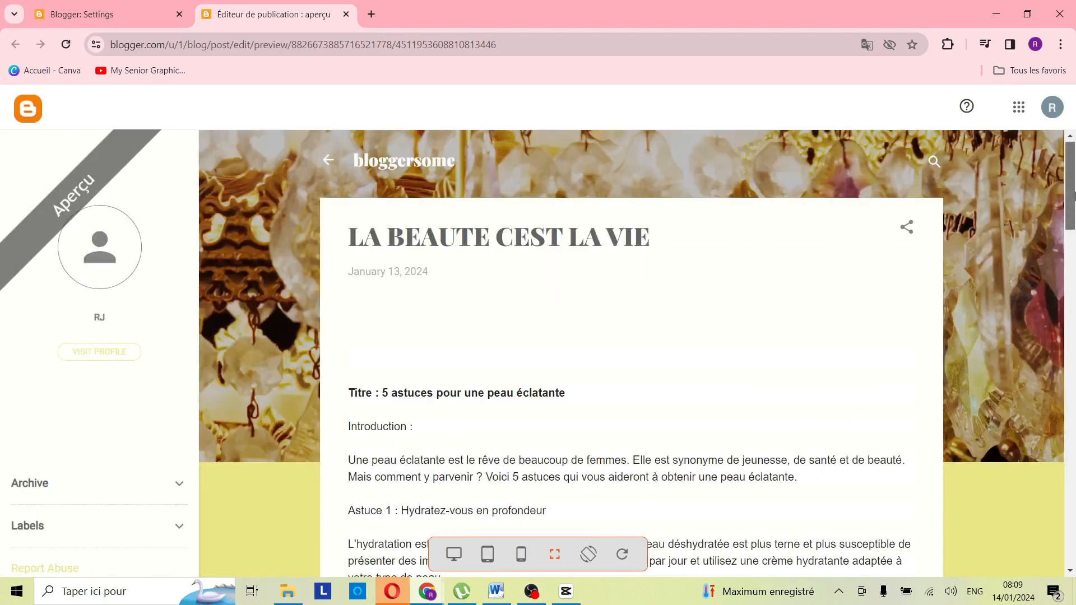